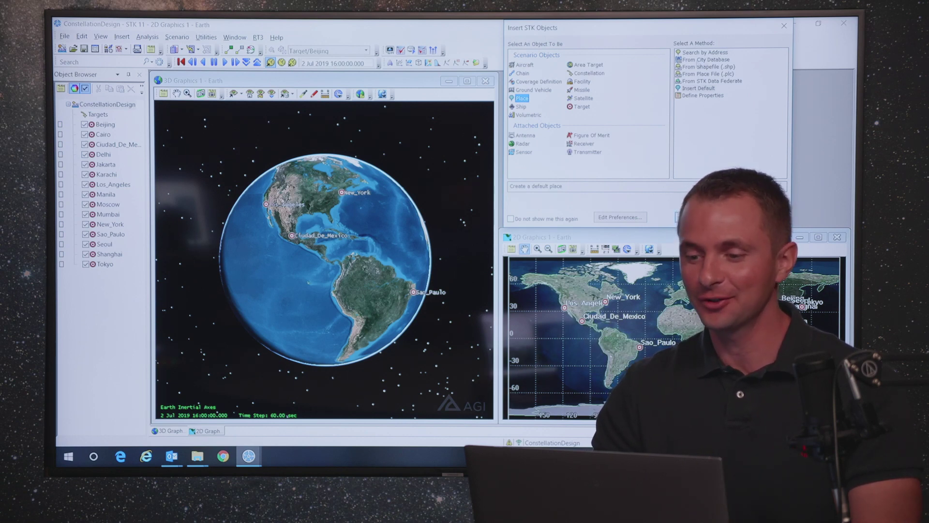
Step: Insert a satellite with the Orbit Wizard on a circular orbit with 45 deg inclination and 0 deg RAAN, adjusting its altitude
{"action": "left_click_drag", "start_coordinate": [632, 33], "coordinate": [645, 41]}
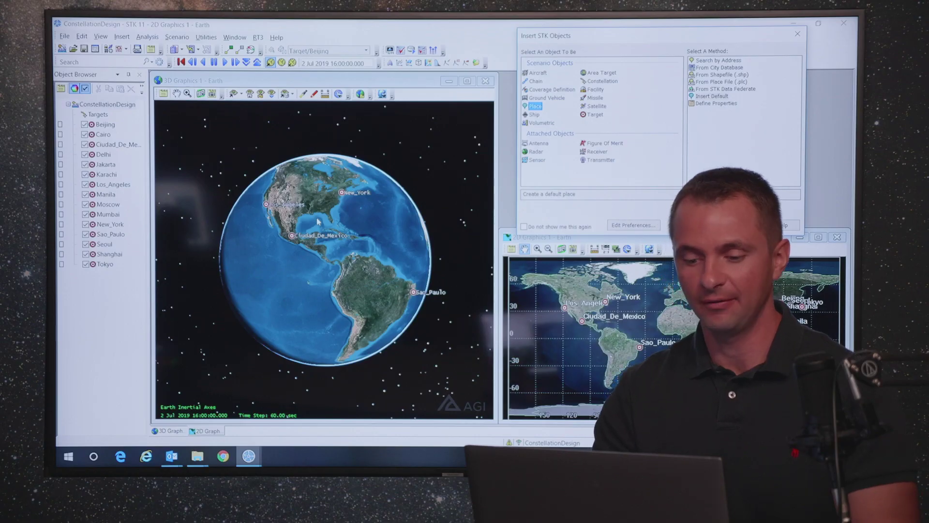
{"action": "left_click_drag", "start_coordinate": [322, 223], "coordinate": [288, 239]}
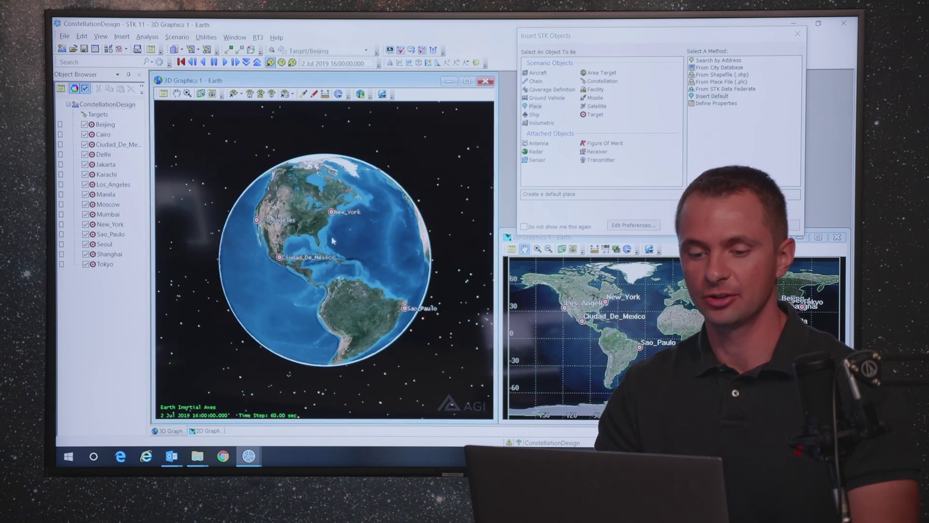
{"action": "left_click", "coordinate": [595, 107]}
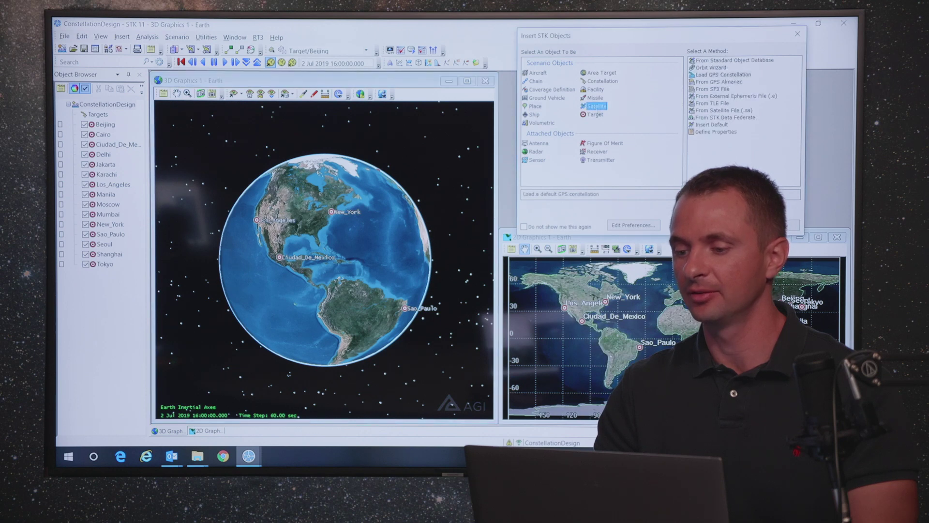
{"action": "left_click", "coordinate": [712, 67]}
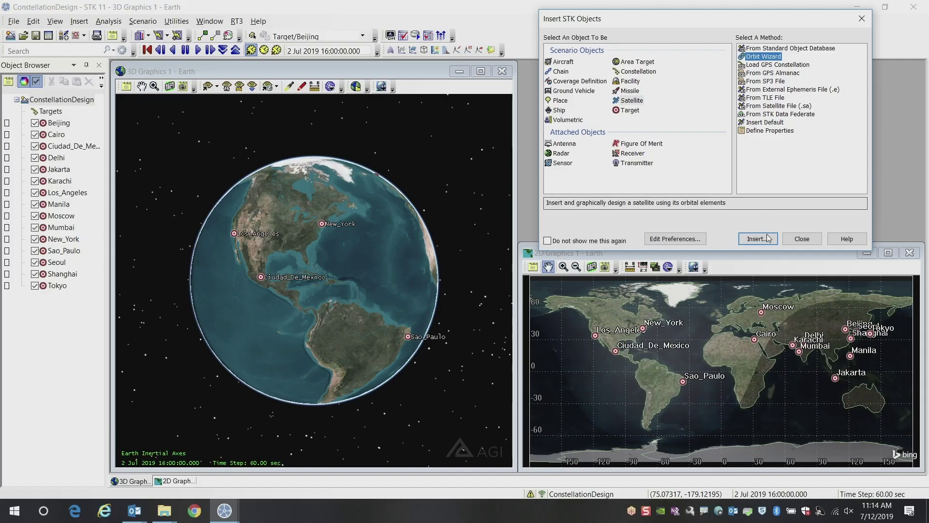
{"action": "left_click", "coordinate": [712, 224]}
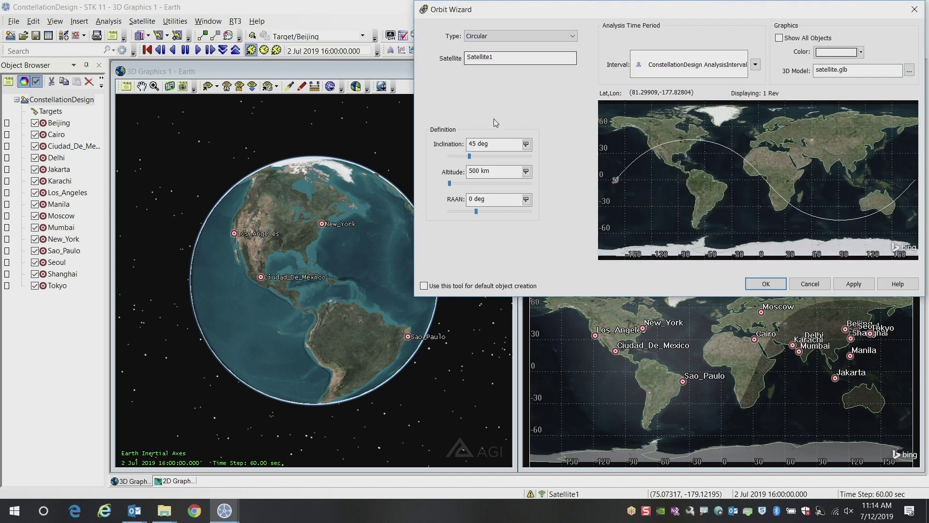
{"action": "left_click_drag", "start_coordinate": [475, 173], "coordinate": [467, 173]}
{"action": "left_click", "coordinate": [765, 284]}
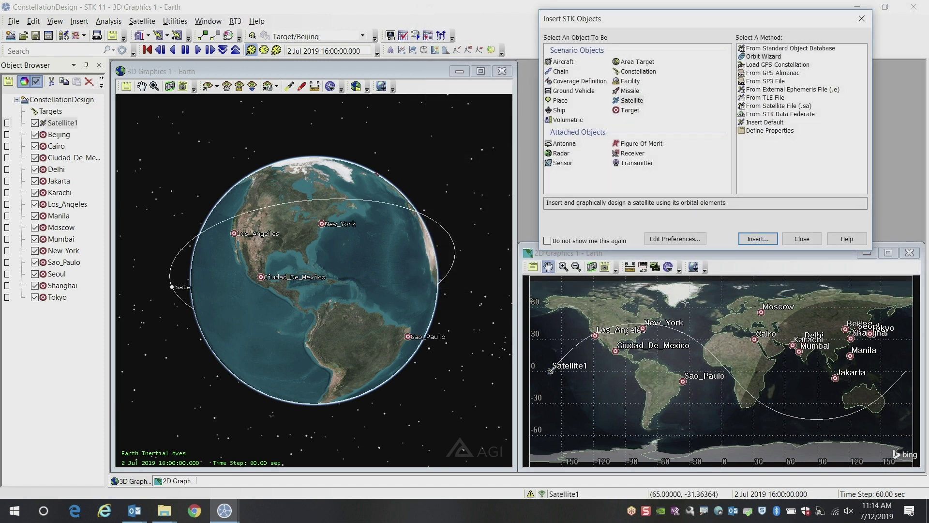
Step: Insert a sensor on Satellite1 by defining its properties, as a Simple Conic type with a 55 deg cone half angle
{"action": "left_click_drag", "start_coordinate": [225, 262], "coordinate": [218, 249]}
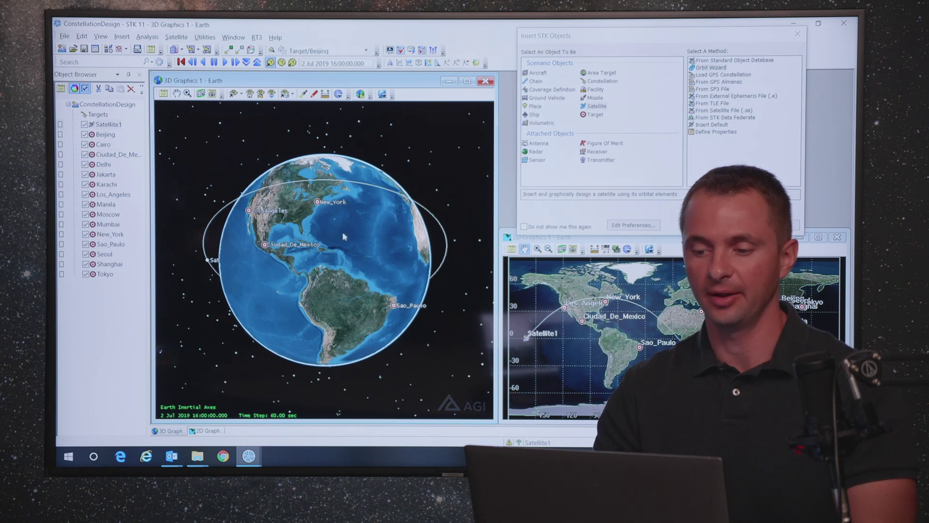
{"action": "left_click", "coordinate": [536, 160]}
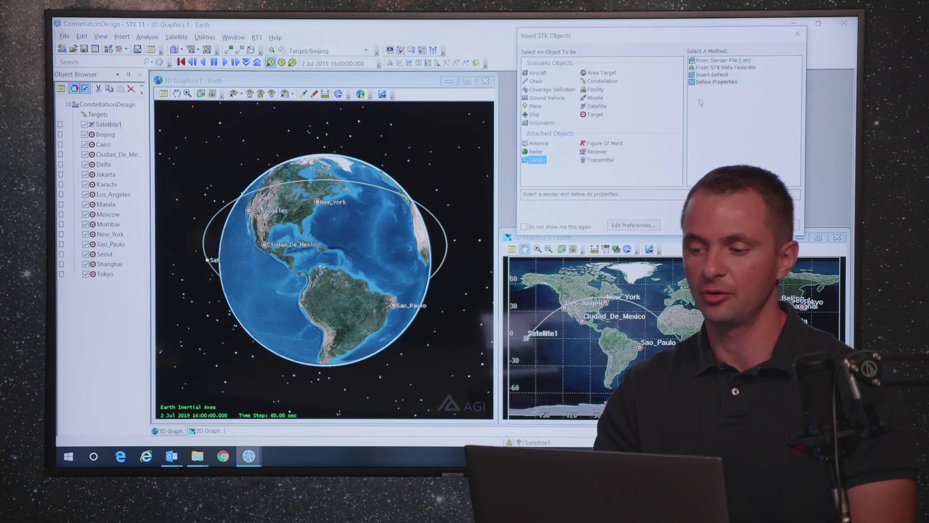
{"action": "left_click", "coordinate": [712, 83]}
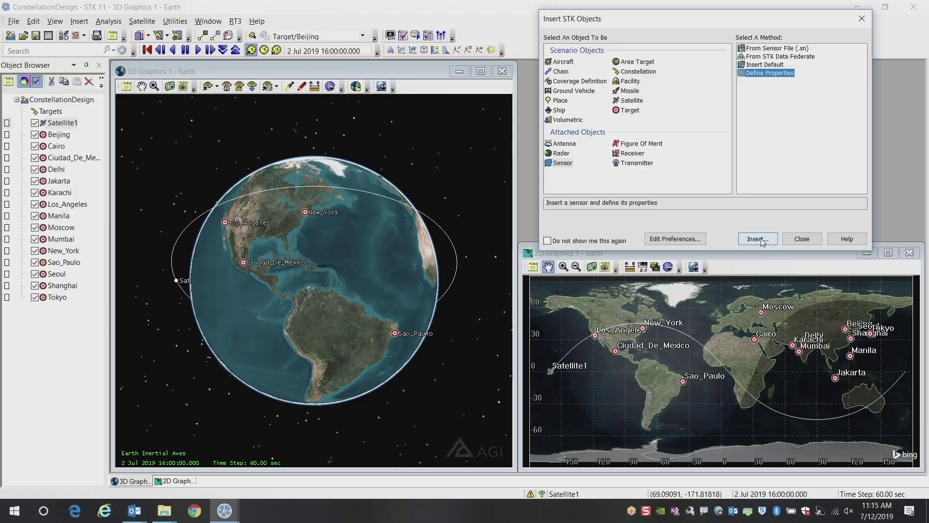
{"action": "left_click", "coordinate": [705, 225]}
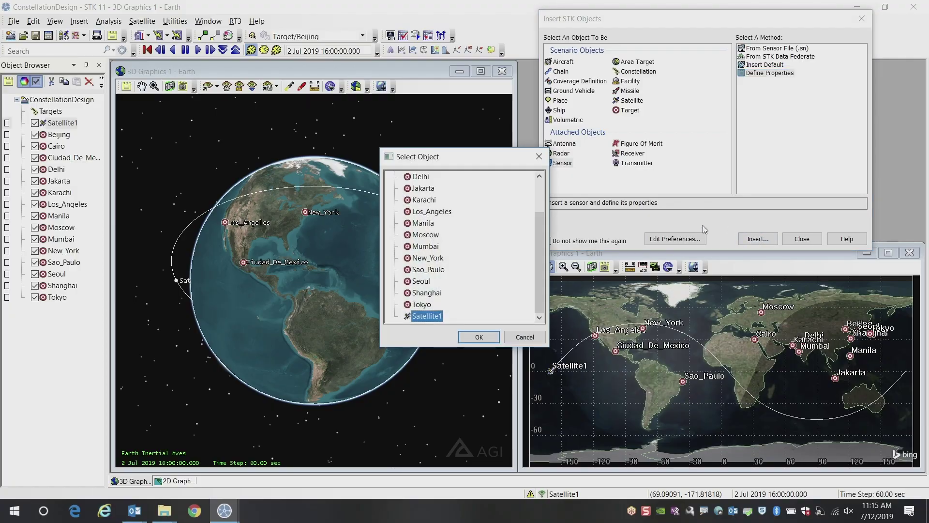
{"action": "left_click", "coordinate": [479, 337]}
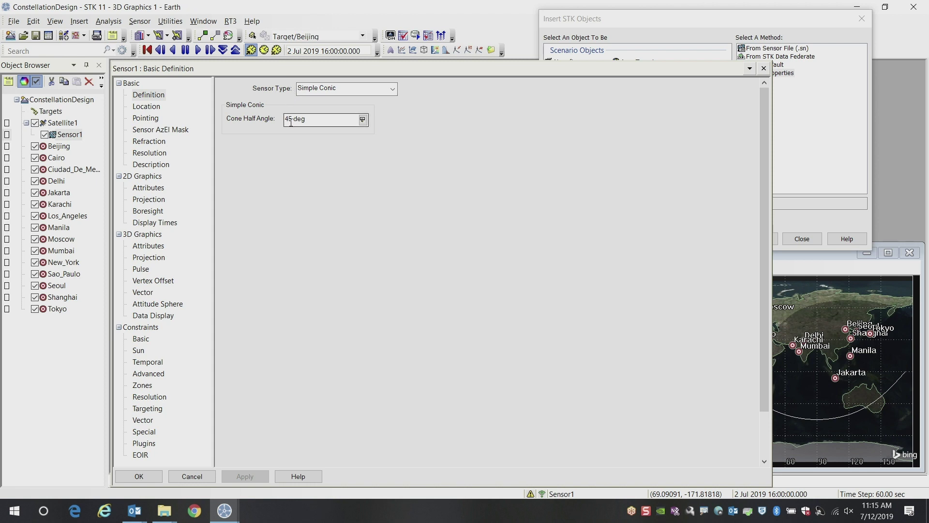
{"action": "left_click", "coordinate": [288, 119]}
{"action": "type", "text": "5"}
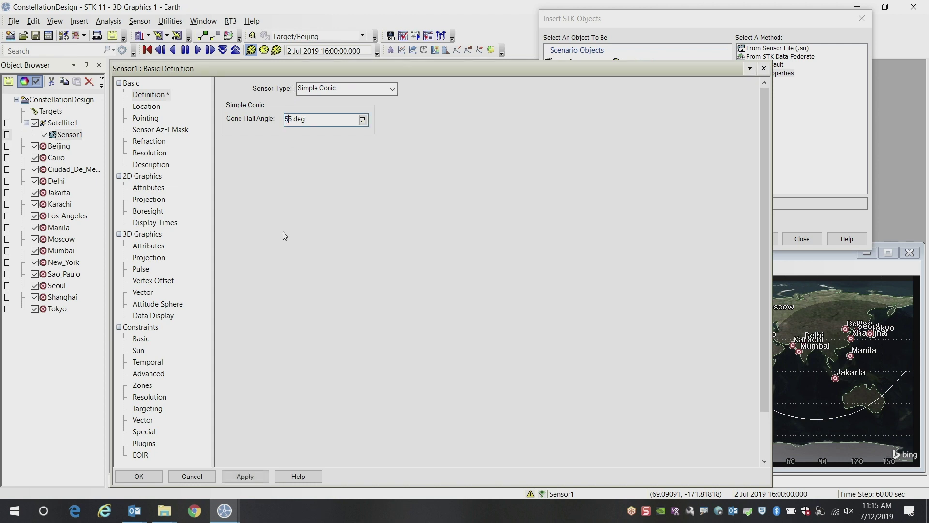
{"action": "left_click", "coordinate": [144, 479]}
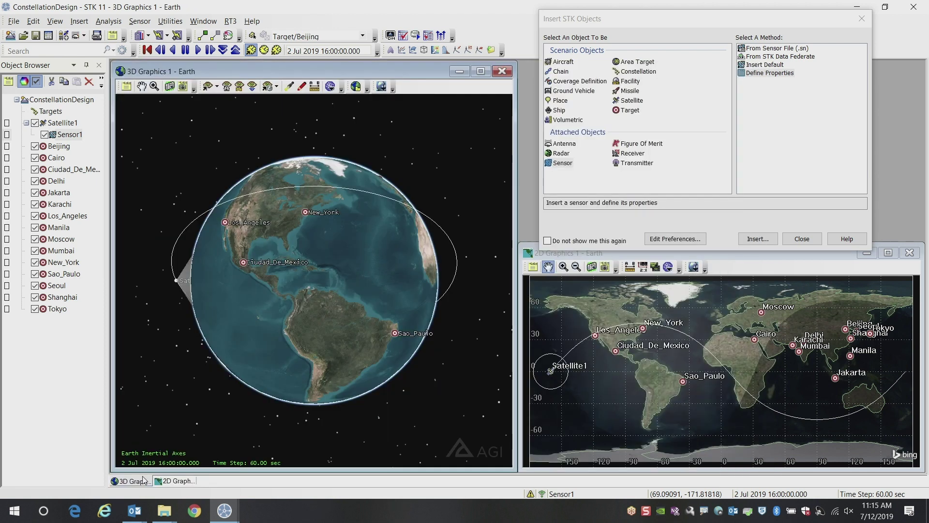
Step: Play the scenario animation to watch the sensor's footprint move along the orbit, pause it, and reset it to the start time
{"action": "left_click_drag", "start_coordinate": [311, 293], "coordinate": [359, 235]}
{"action": "left_click", "coordinate": [198, 50]}
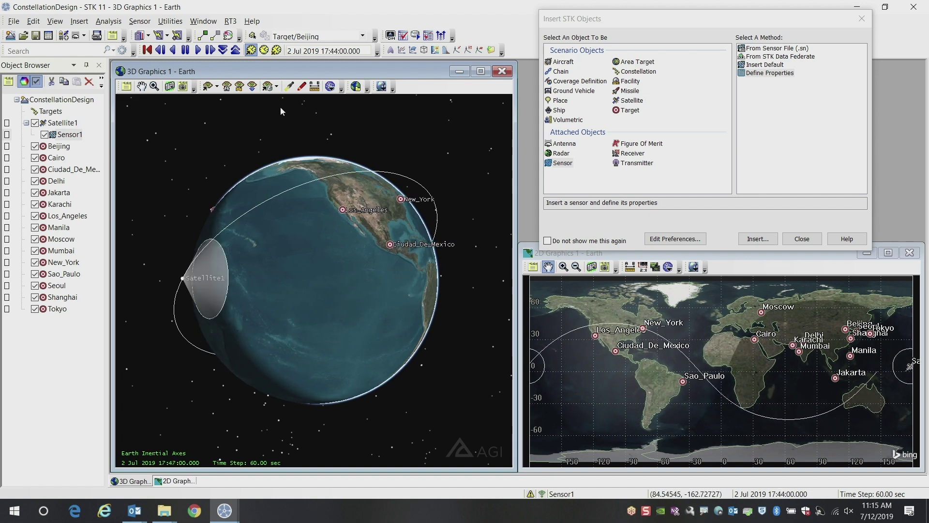
{"action": "left_click", "coordinate": [183, 50]}
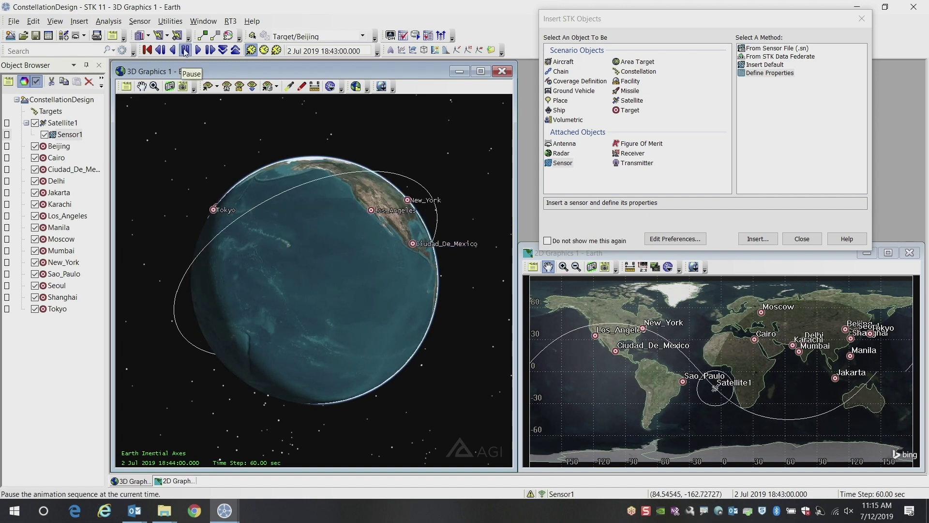
{"action": "left_click", "coordinate": [147, 49]}
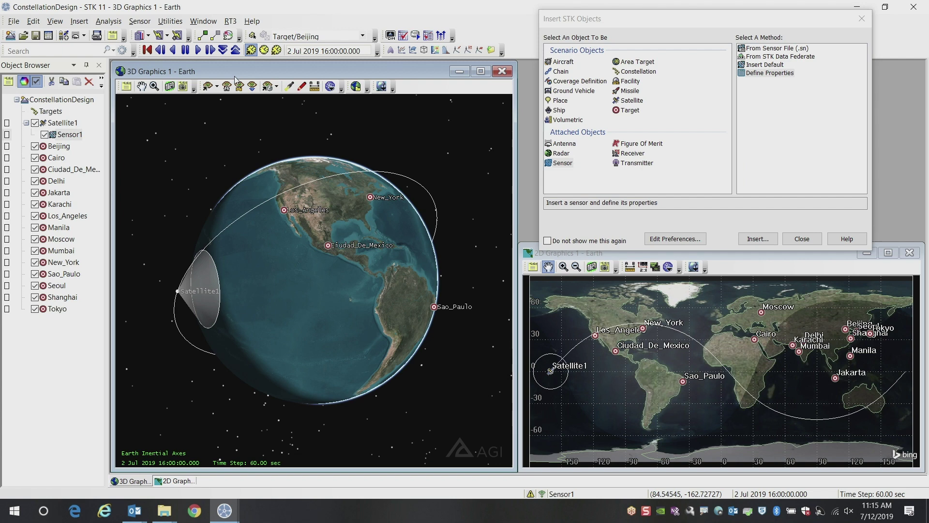
Step: Compute access from Sensor1 to the Beijing target and generate the Access report
{"action": "right_click", "coordinate": [76, 138]}
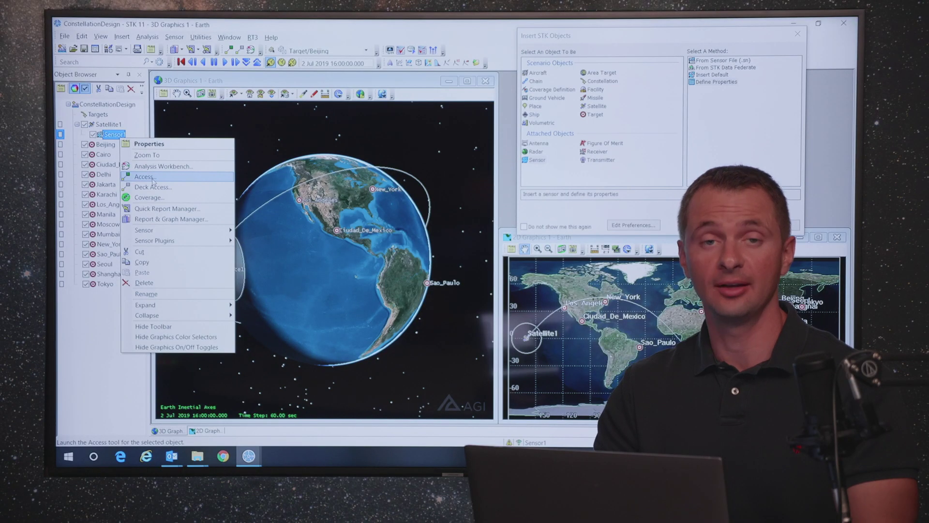
{"action": "left_click", "coordinate": [112, 184]}
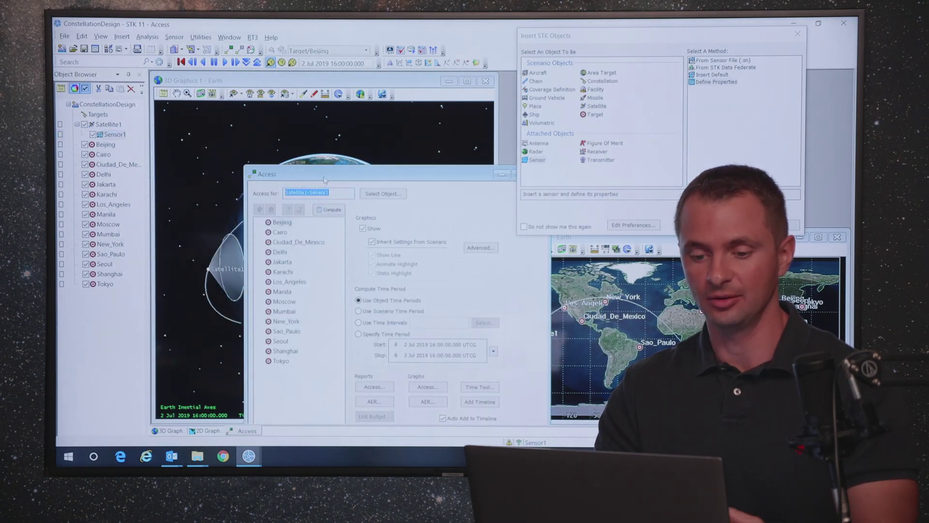
{"action": "left_click_drag", "start_coordinate": [323, 179], "coordinate": [301, 123]}
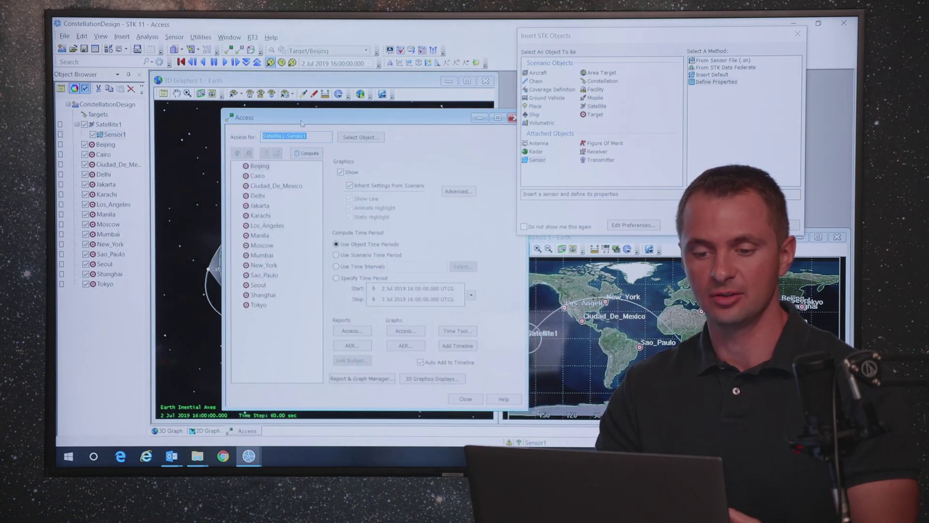
{"action": "left_click", "coordinate": [307, 153]}
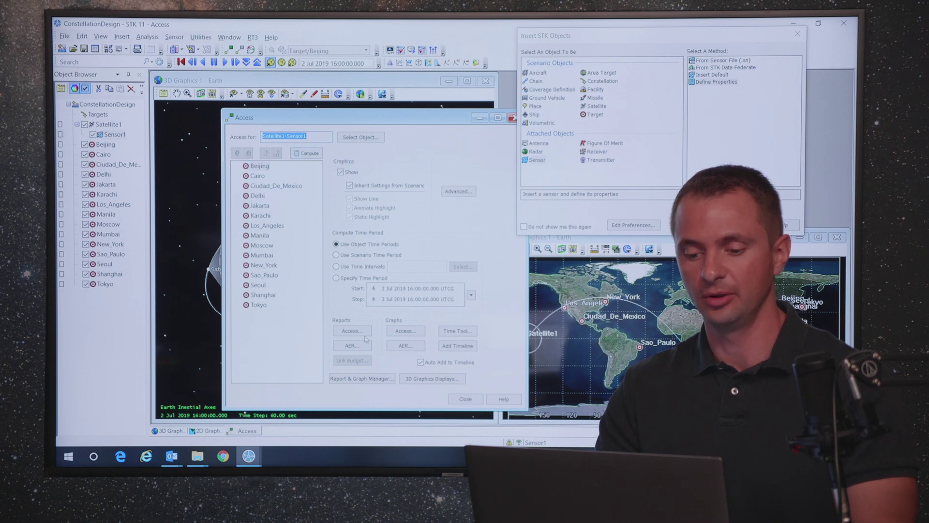
{"action": "left_click", "coordinate": [261, 165]}
{"action": "left_click", "coordinate": [363, 331]}
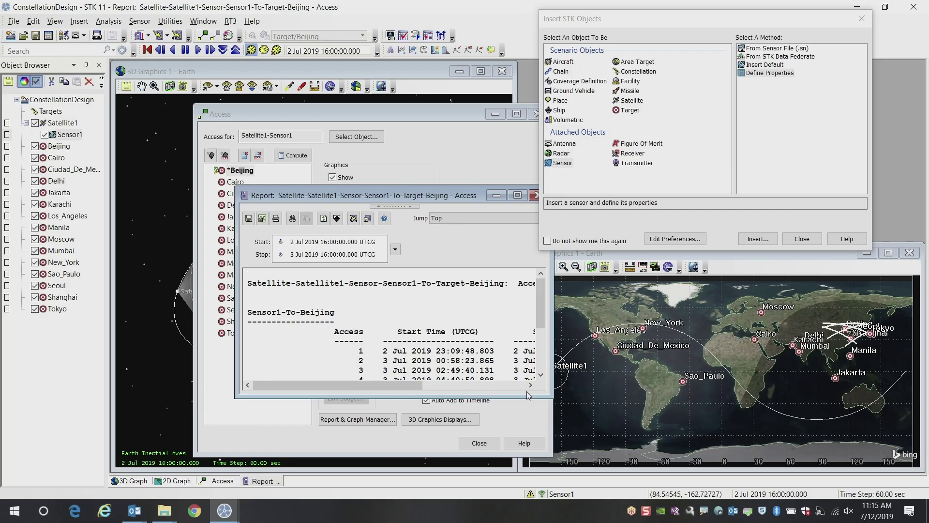
Step: Enlarge the Beijing access report to review its access times and durations, and close the report and the Access tool
{"action": "left_click_drag", "start_coordinate": [447, 199], "coordinate": [347, 116]}
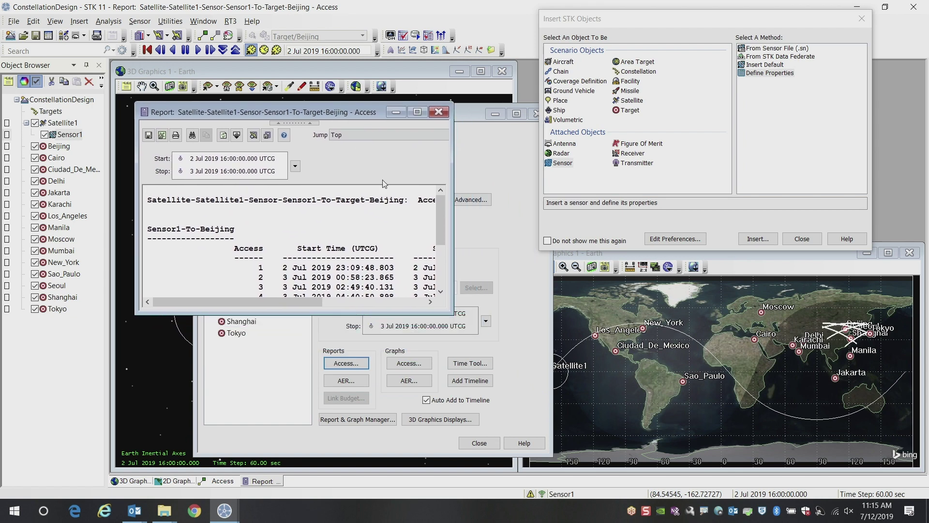
{"action": "left_click_drag", "start_coordinate": [448, 313], "coordinate": [663, 439]}
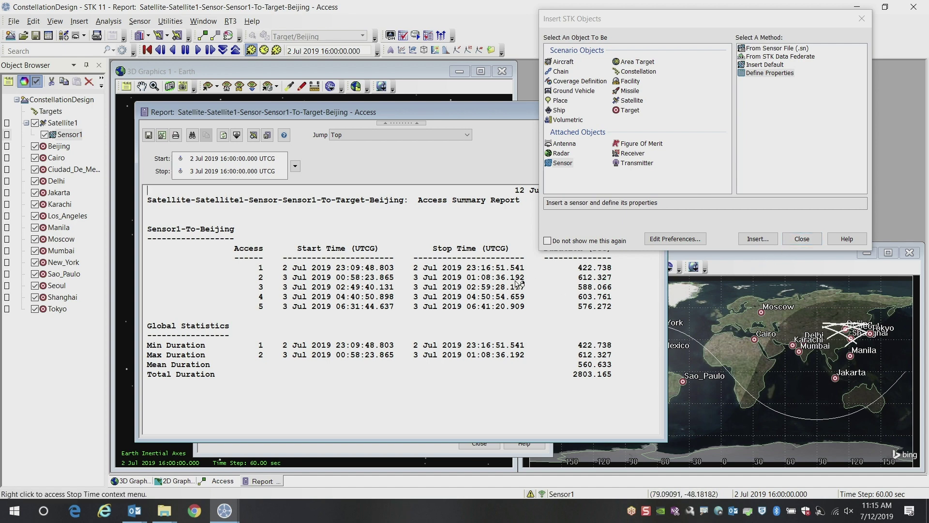
{"action": "left_click_drag", "start_coordinate": [442, 112], "coordinate": [289, 148]}
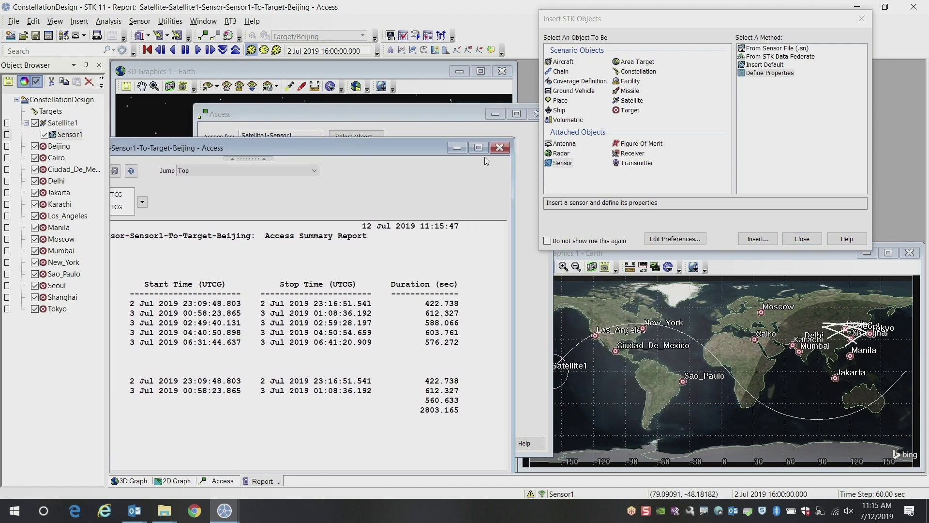
{"action": "left_click", "coordinate": [500, 150]}
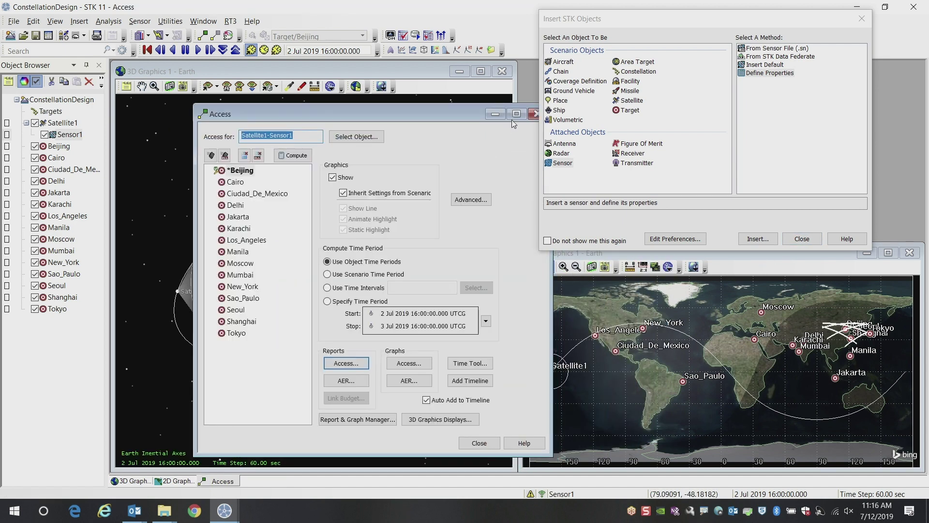
{"action": "left_click", "coordinate": [535, 114]}
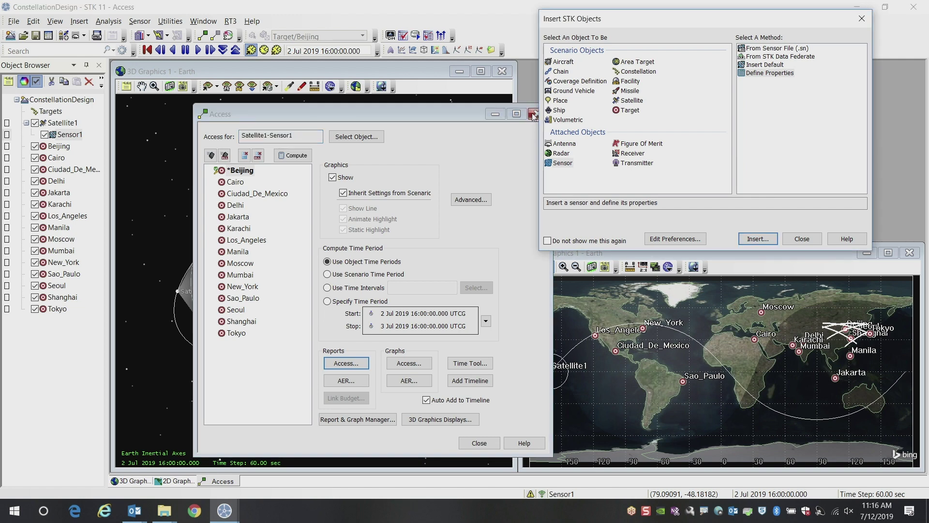
{"action": "left_click", "coordinate": [534, 115]}
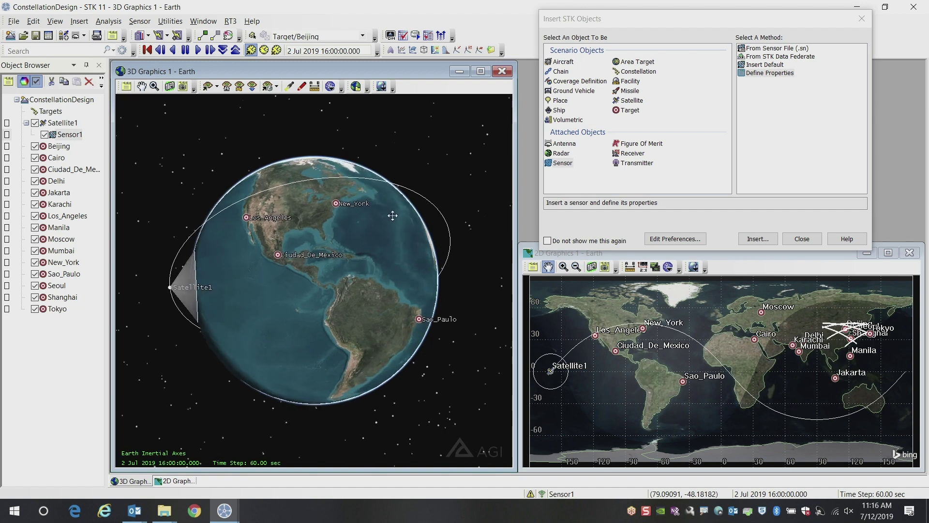
Step: Open STK Analyzer and add the Inclination from Satellite1's propagator as an input variable
{"action": "left_click_drag", "start_coordinate": [393, 216], "coordinate": [391, 222]}
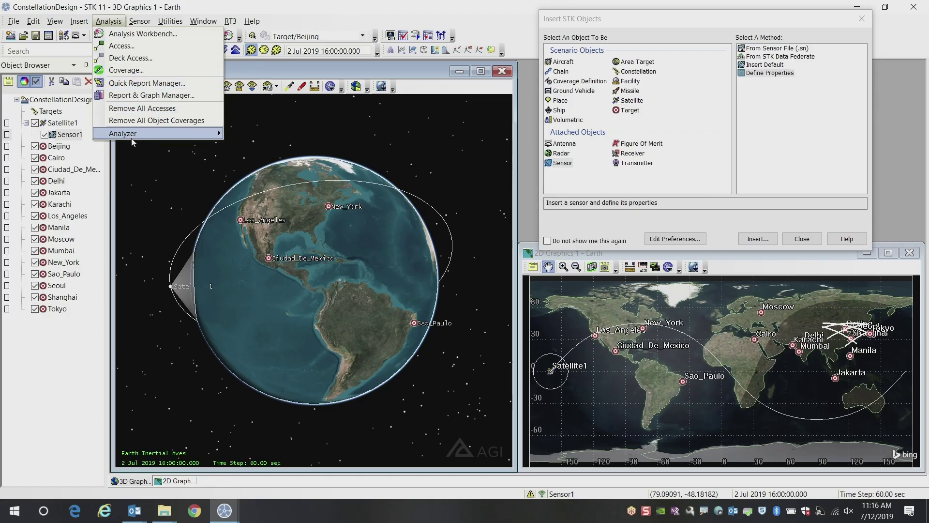
{"action": "mouse_move", "coordinate": [134, 139]}
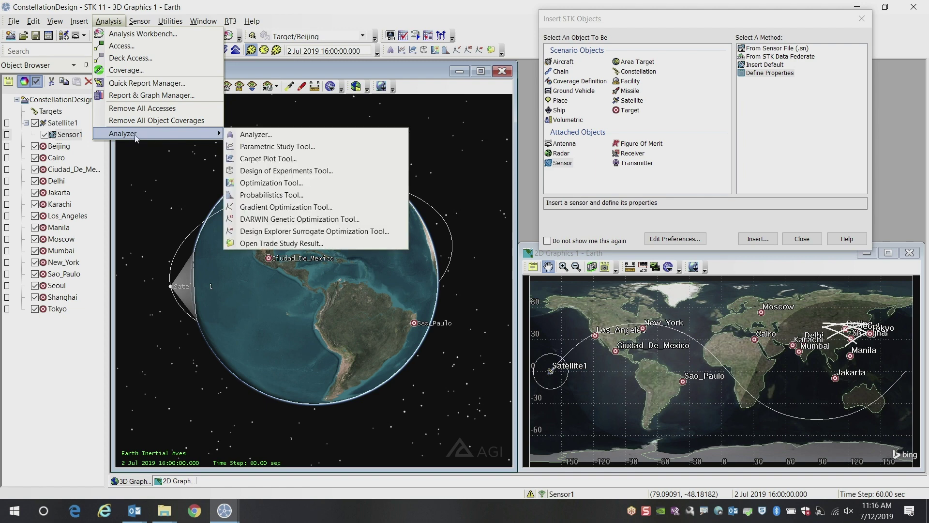
{"action": "left_click", "coordinate": [250, 135]}
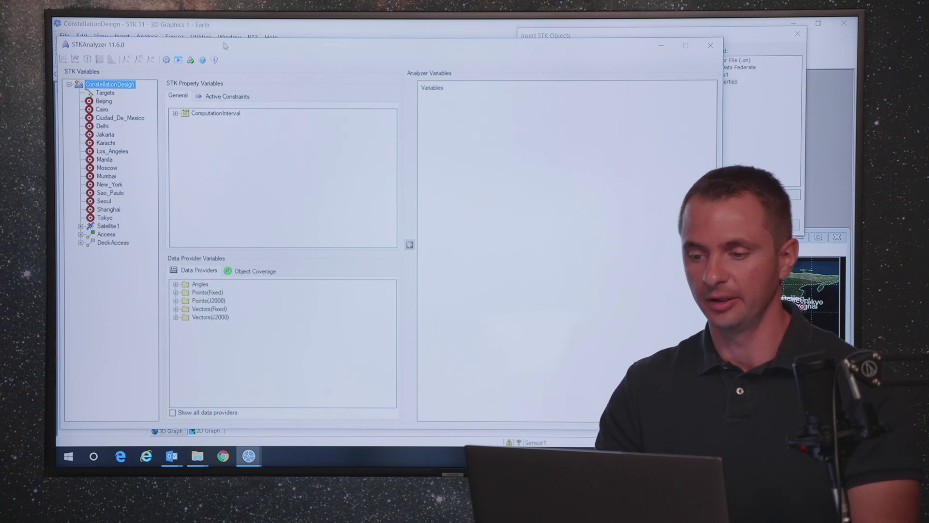
{"action": "left_click_drag", "start_coordinate": [224, 46], "coordinate": [334, 45]}
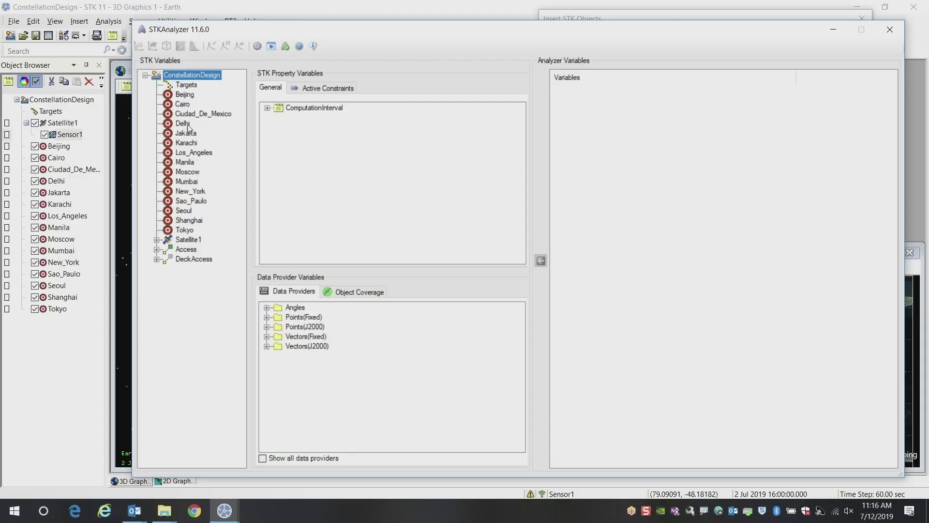
{"action": "double_click", "coordinate": [186, 239]}
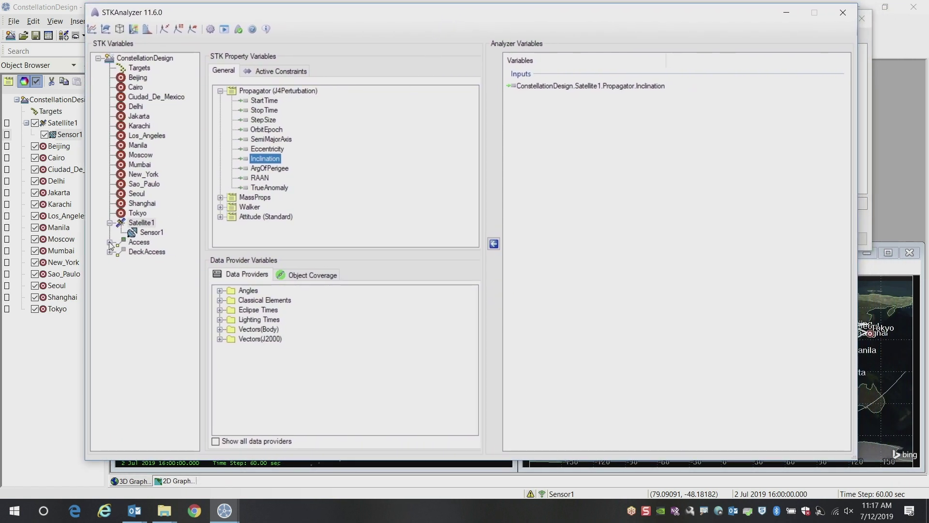
Step: Add the sum of the access Duration from the Sensor1-to-Beijing access data as an Analyzer output variable
{"action": "double_click", "coordinate": [124, 244]}
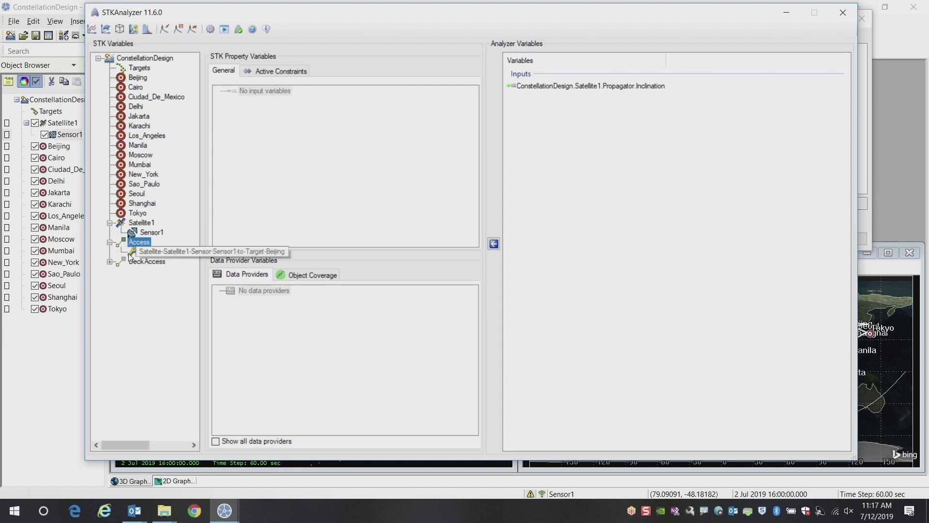
{"action": "left_click", "coordinate": [146, 253]}
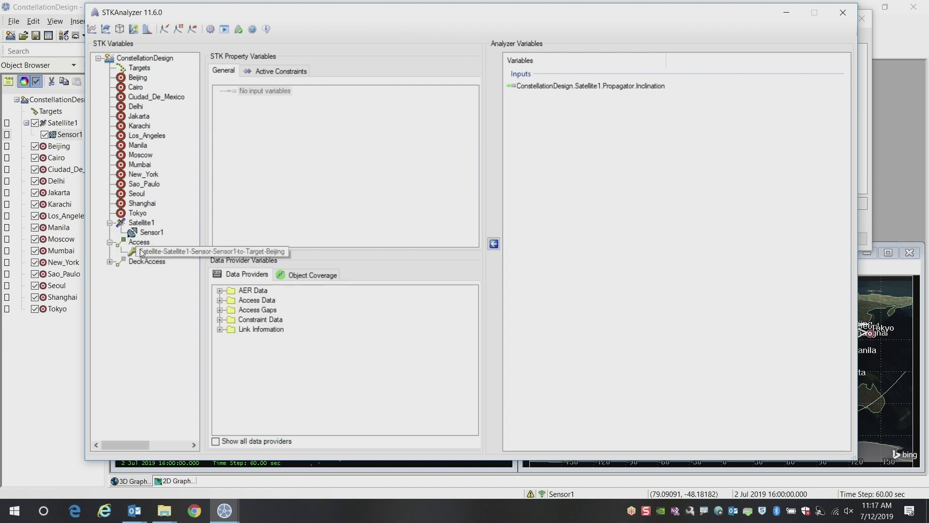
{"action": "left_click", "coordinate": [220, 300]}
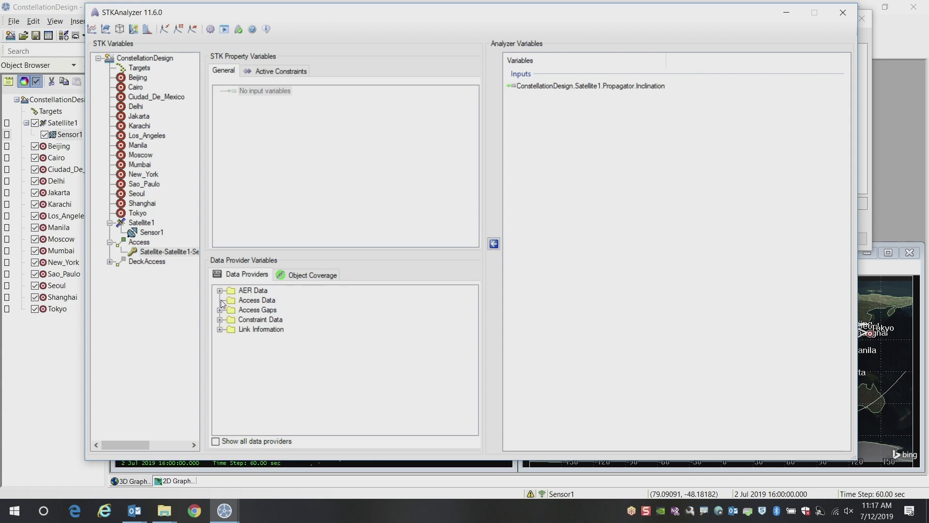
{"action": "left_click", "coordinate": [231, 330]}
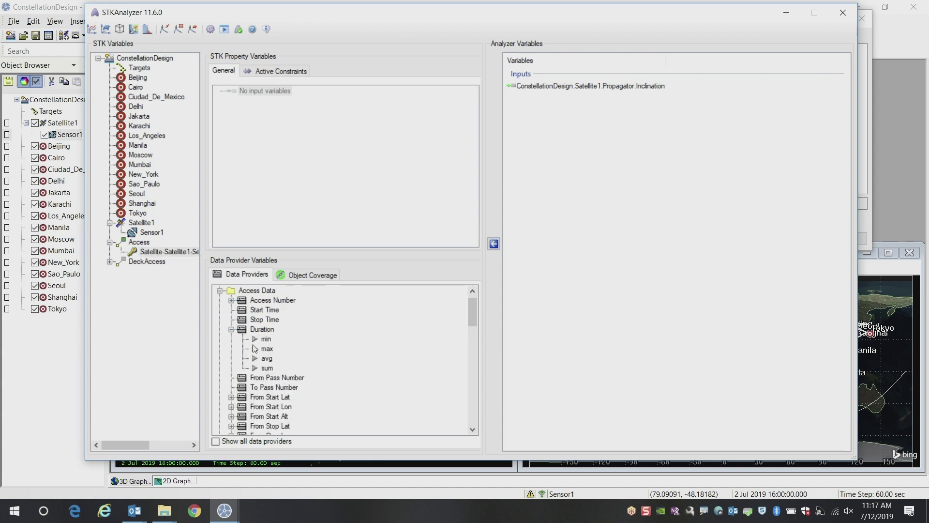
{"action": "double_click", "coordinate": [268, 369]}
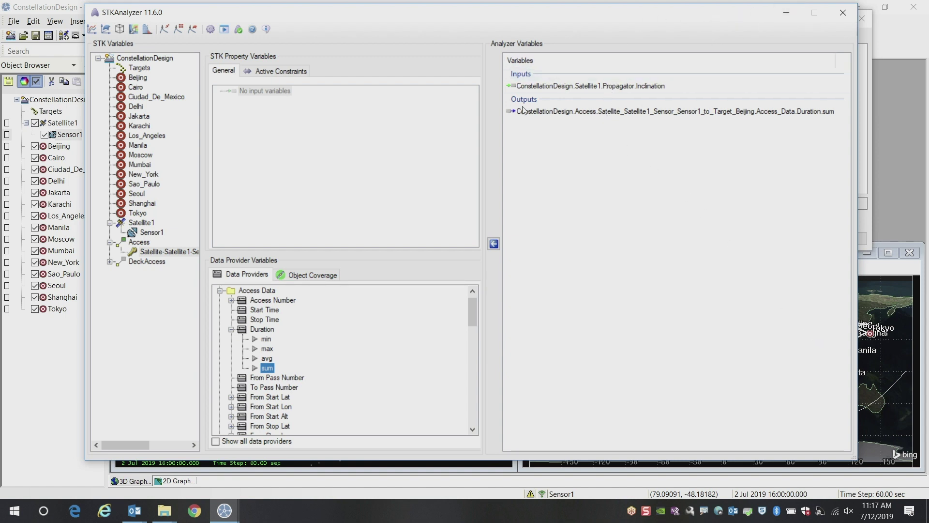
Step: Set up and run a parametric study varying Inclination from 0 to 90 deg in steps of 10, with the access duration sum as response
{"action": "left_click", "coordinate": [93, 29]}
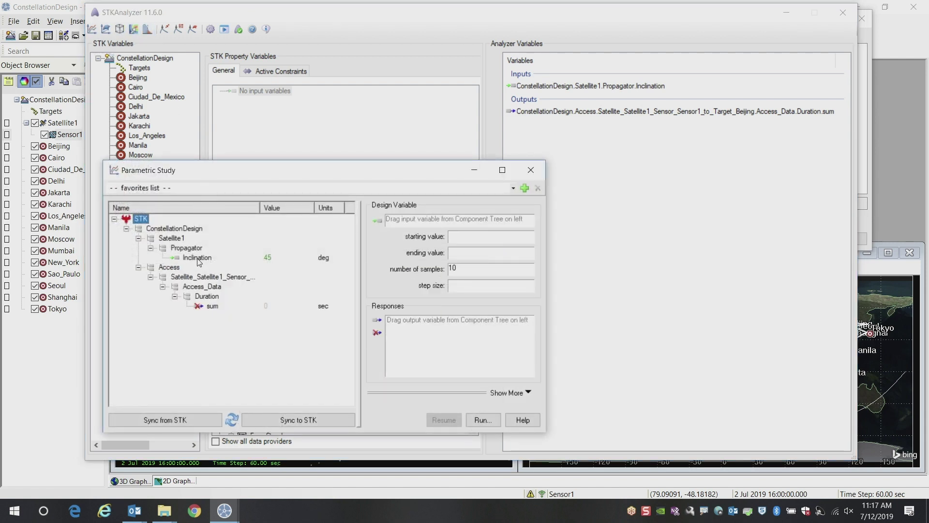
{"action": "left_click_drag", "start_coordinate": [393, 233], "coordinate": [401, 222]}
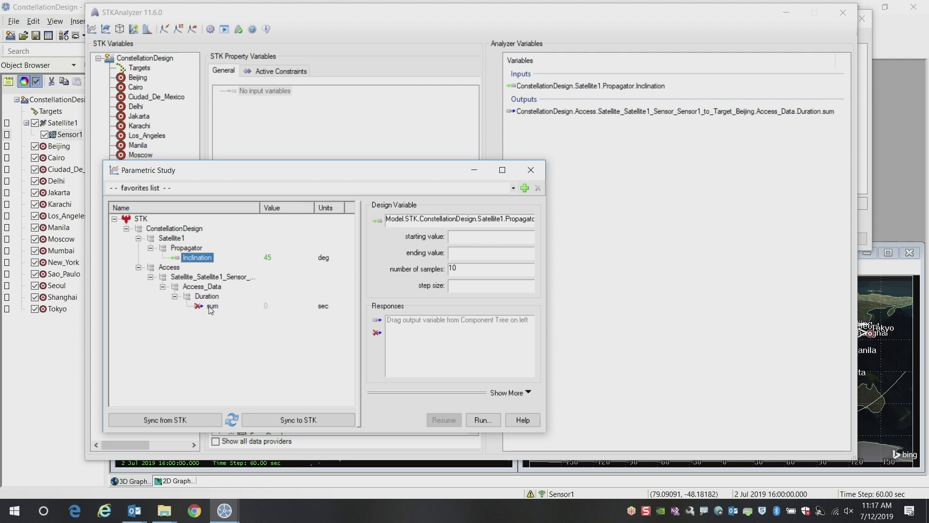
{"action": "left_click_drag", "start_coordinate": [211, 310], "coordinate": [469, 337]}
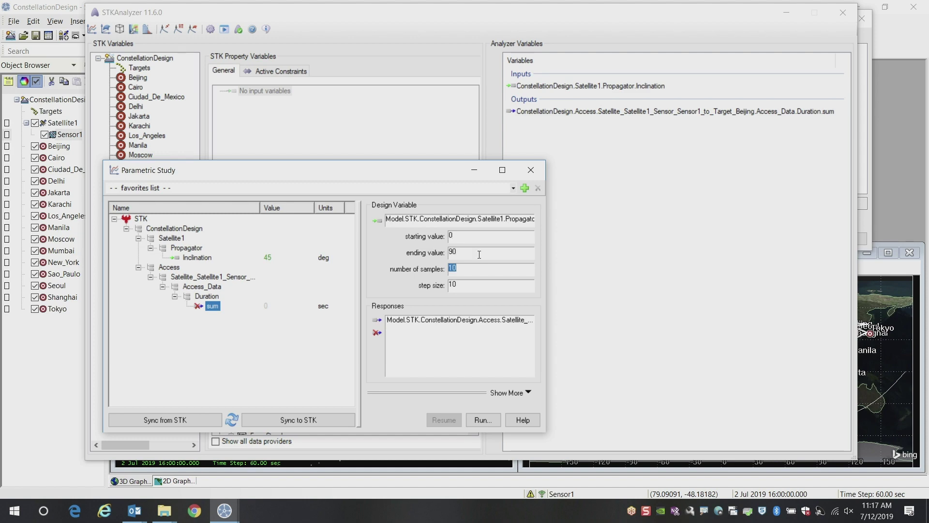
{"action": "left_click", "coordinate": [787, 13]}
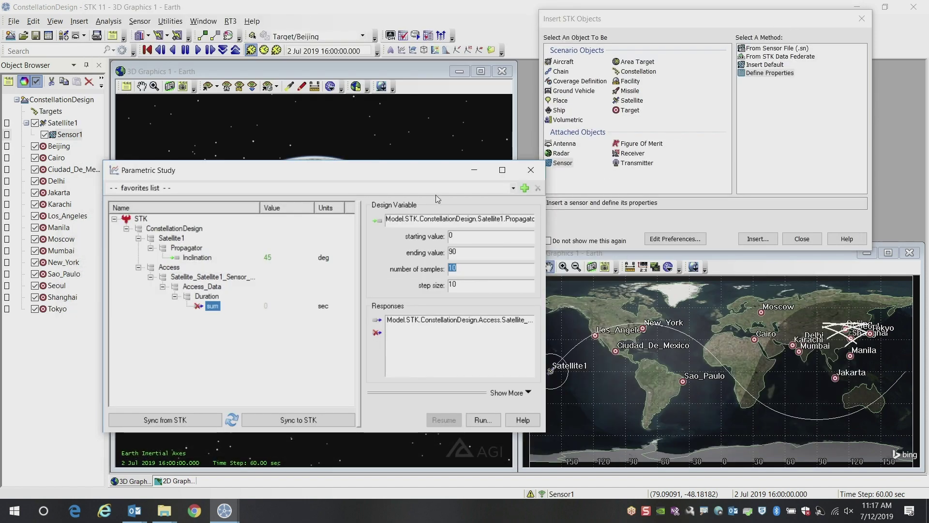
{"action": "left_click_drag", "start_coordinate": [428, 173], "coordinate": [404, 184]}
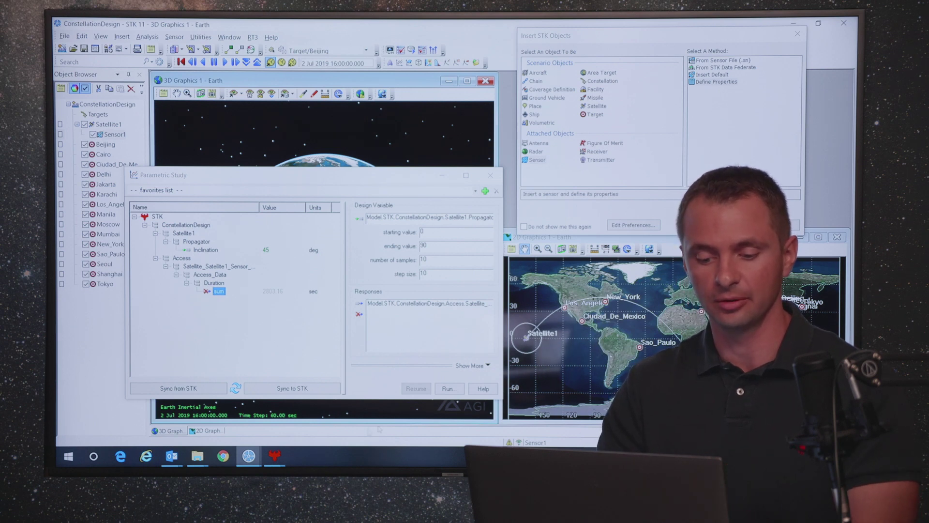
Step: Review the parametric study's results table and its scatter plot of duration sum against inclination, and close both without saving the trade study
{"action": "left_click", "coordinate": [274, 455]}
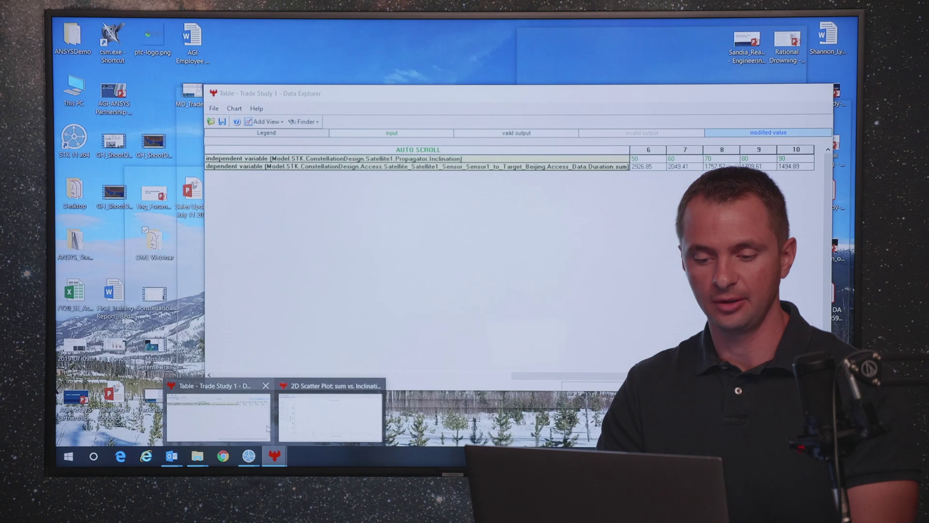
{"action": "left_click", "coordinate": [217, 418]}
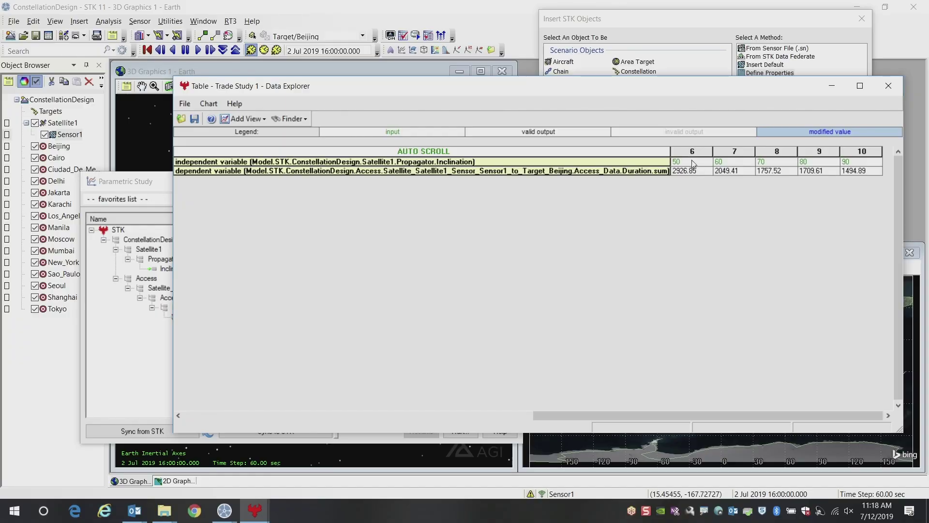
{"action": "left_click", "coordinate": [254, 508]}
{"action": "left_click", "coordinate": [321, 481]}
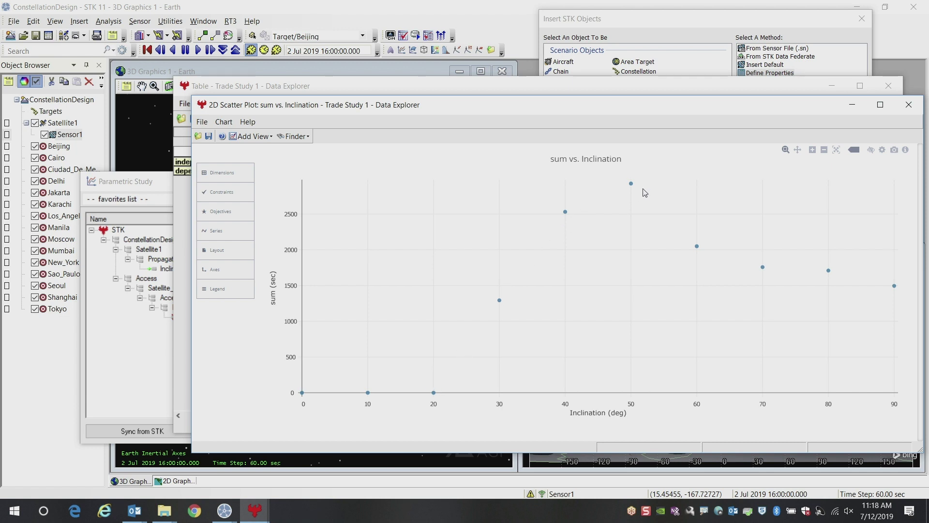
{"action": "left_click", "coordinate": [906, 107]}
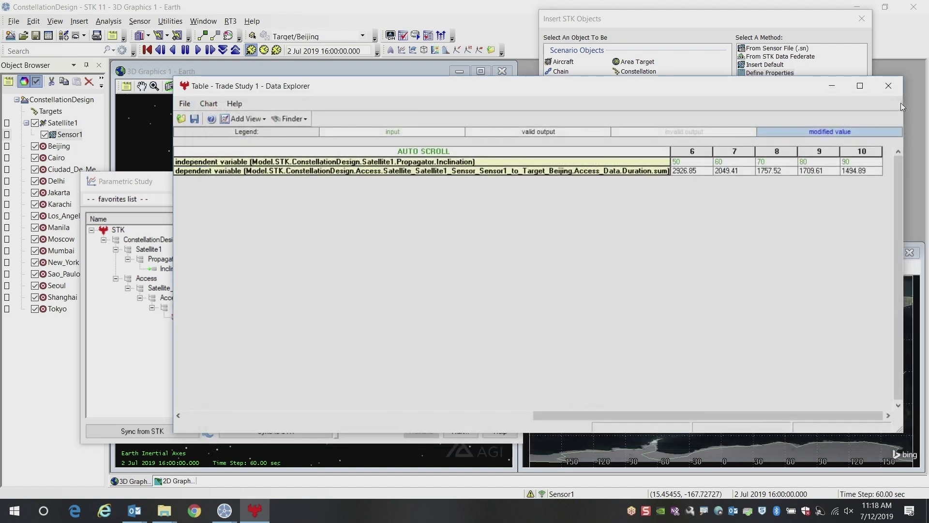
{"action": "left_click", "coordinate": [889, 86]}
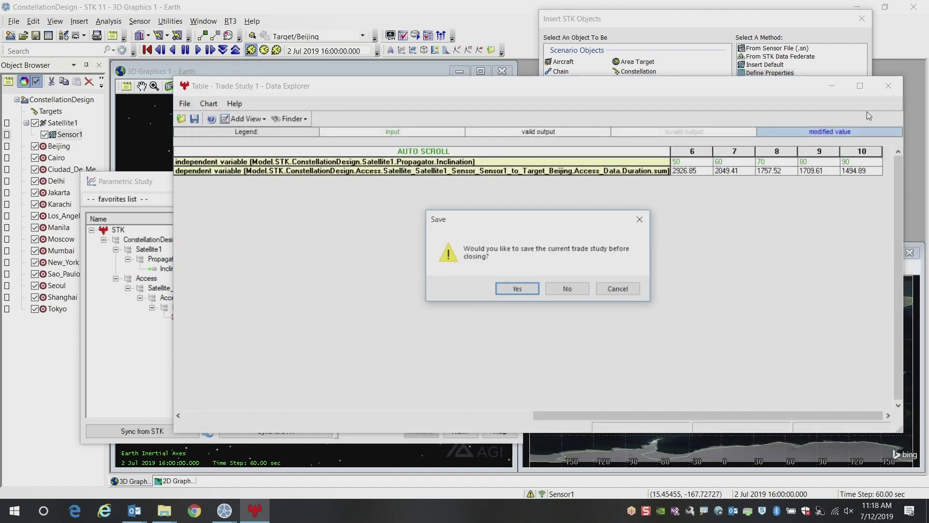
{"action": "left_click", "coordinate": [579, 289]}
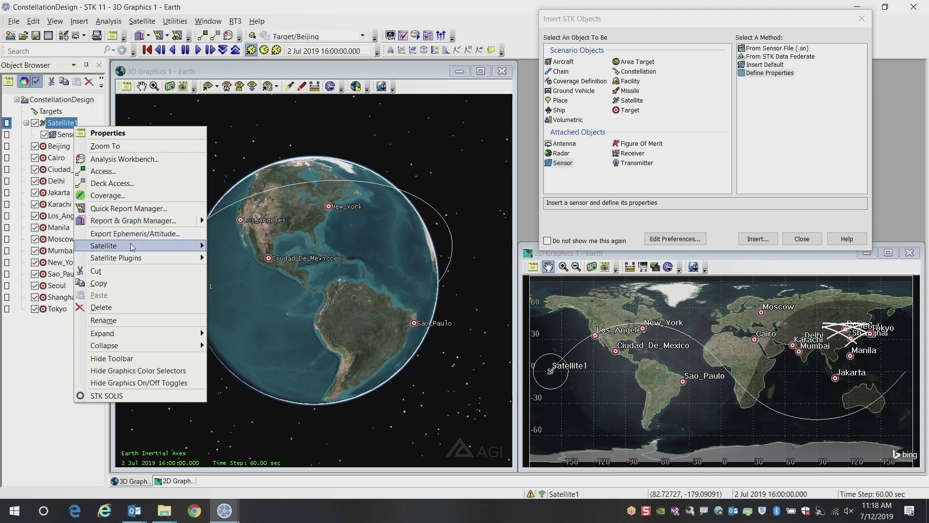
Step: Create a Delta Walker from Satellite1 with 3 satellites per plane, 3 planes, a constellation named sats and coloring by plane off
{"action": "mouse_move", "coordinate": [130, 245]}
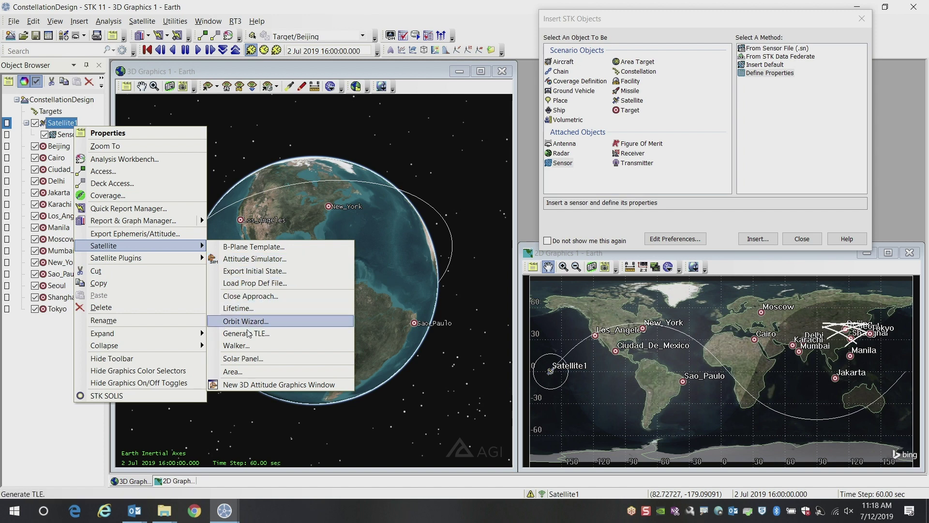
{"action": "left_click", "coordinate": [248, 345]}
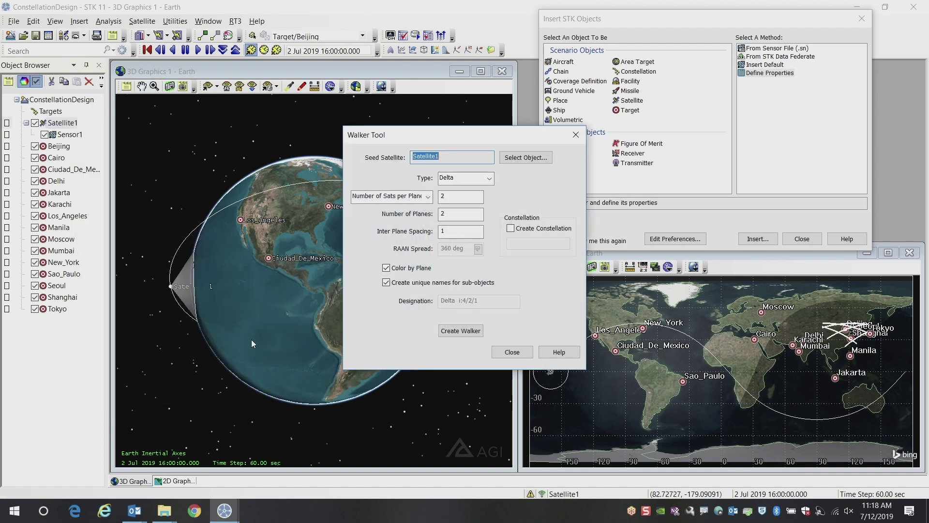
{"action": "left_click_drag", "start_coordinate": [457, 149], "coordinate": [353, 157]}
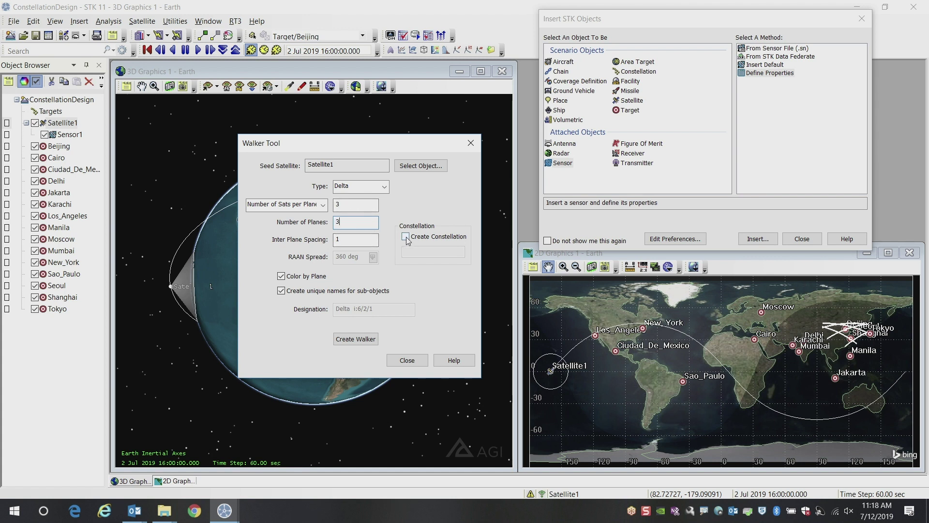
{"action": "left_click", "coordinate": [406, 237]}
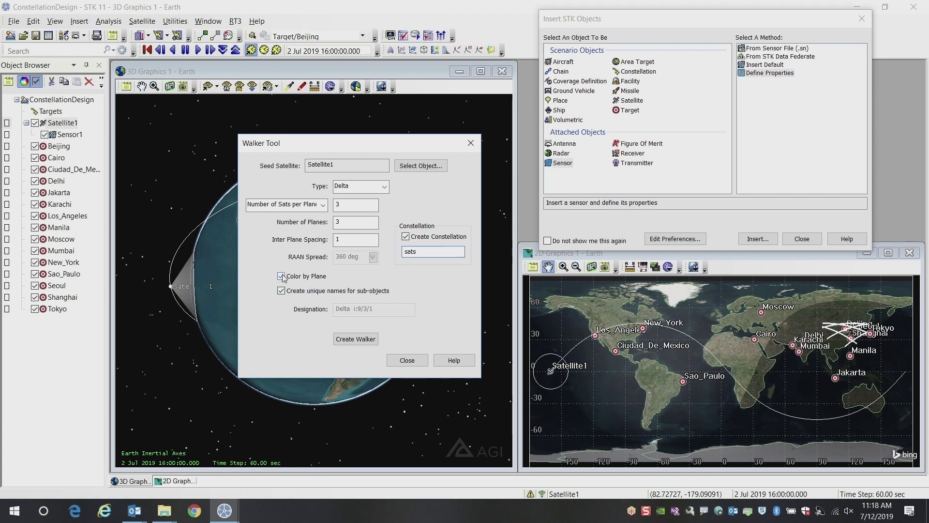
{"action": "left_click", "coordinate": [349, 340]}
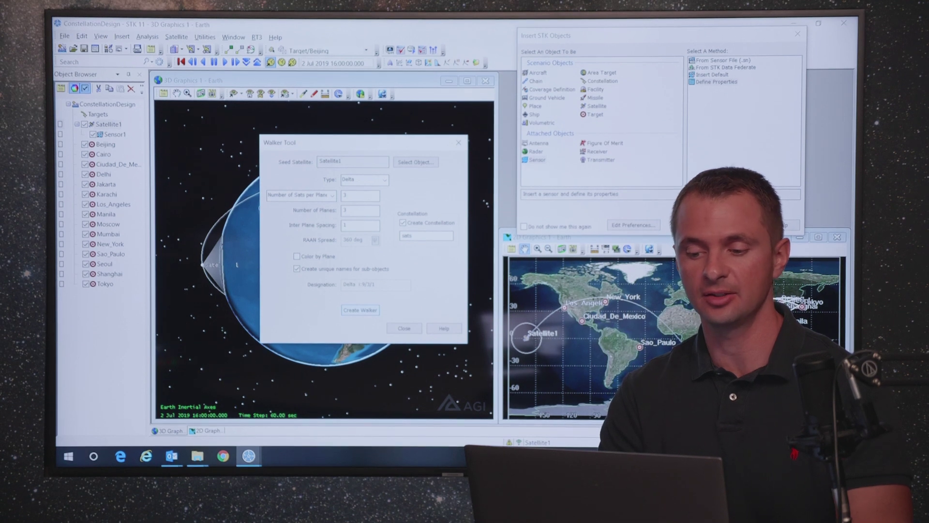
{"action": "key", "text": "Return"}
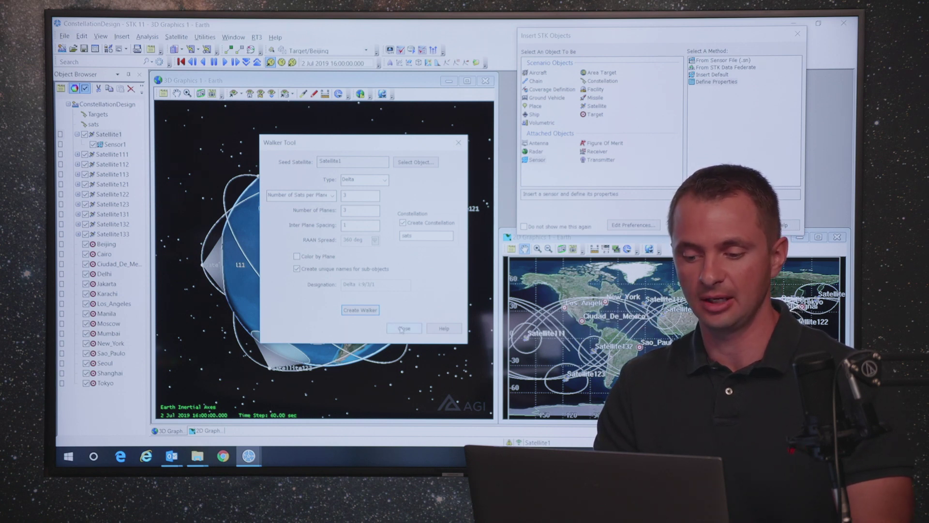
{"action": "left_click", "coordinate": [403, 329]}
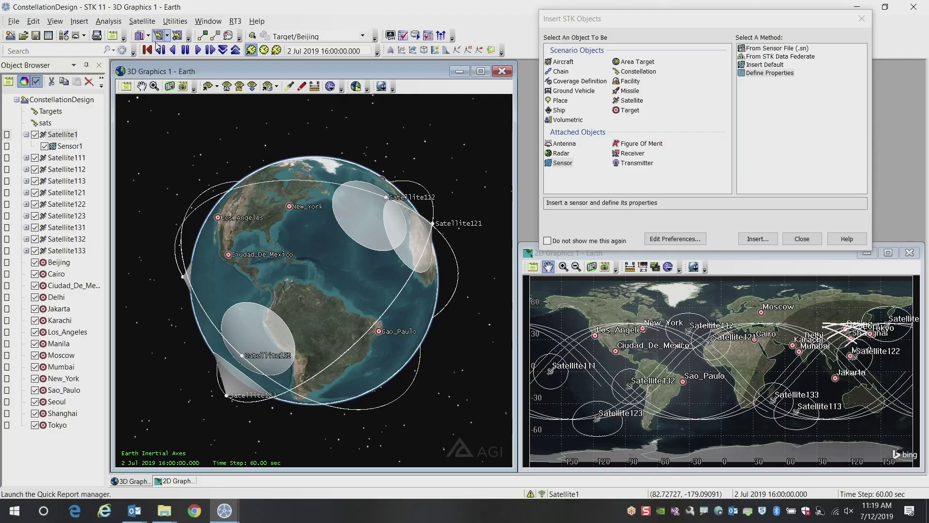
Step: Play the scenario animation to watch the Walker satellites, and insert a chain object without assigning any objects to it
{"action": "left_click", "coordinate": [198, 50]}
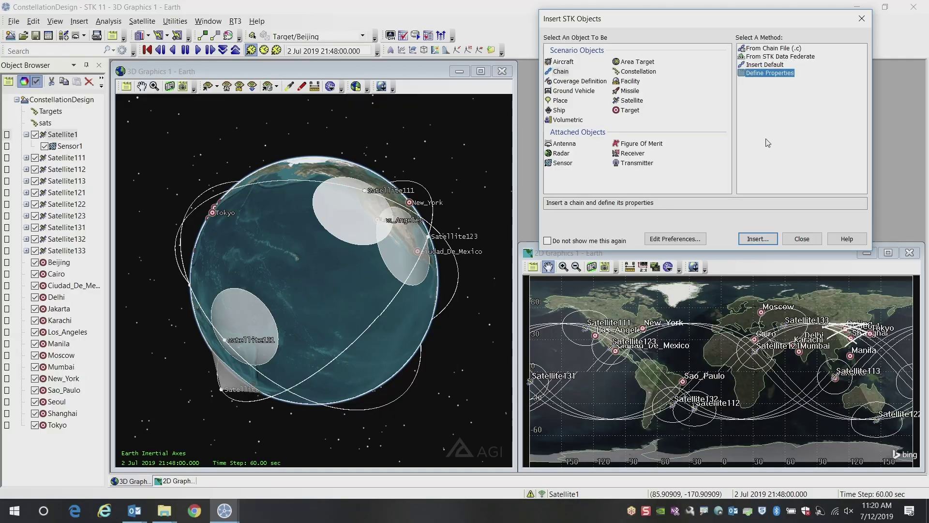
{"action": "left_click", "coordinate": [758, 239]}
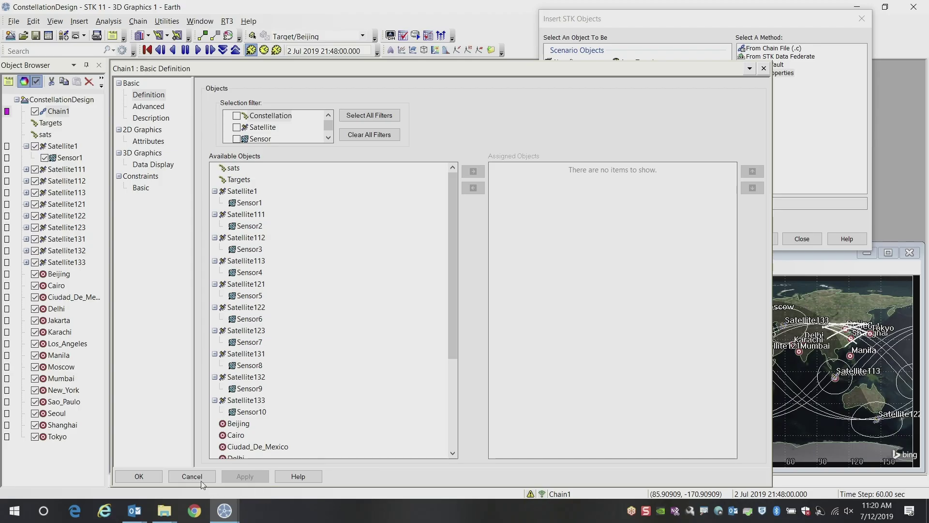
{"action": "left_click", "coordinate": [196, 477]}
{"action": "left_click_drag", "start_coordinate": [360, 311], "coordinate": [346, 301]}
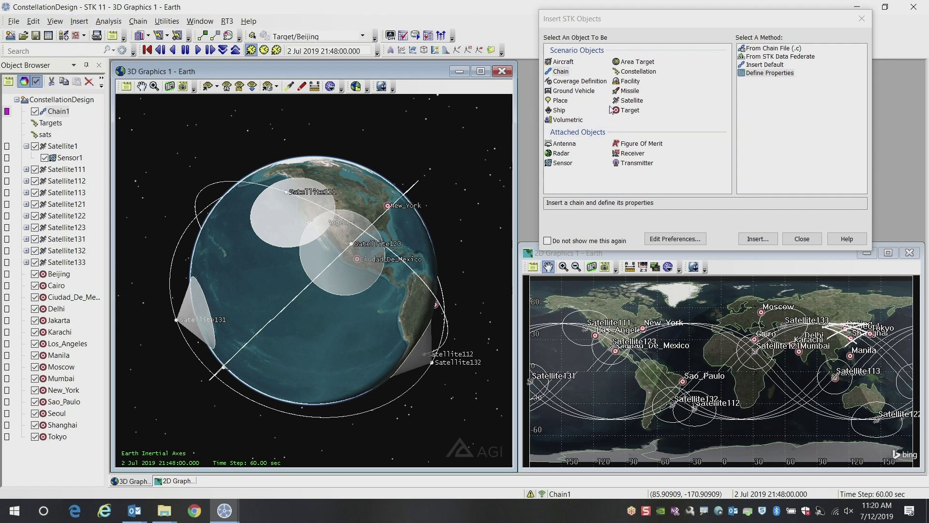
Step: Insert a constellation and assign all the satellites' sensors, Sensor1 through Sensor10, to it
{"action": "left_click", "coordinate": [631, 72]}
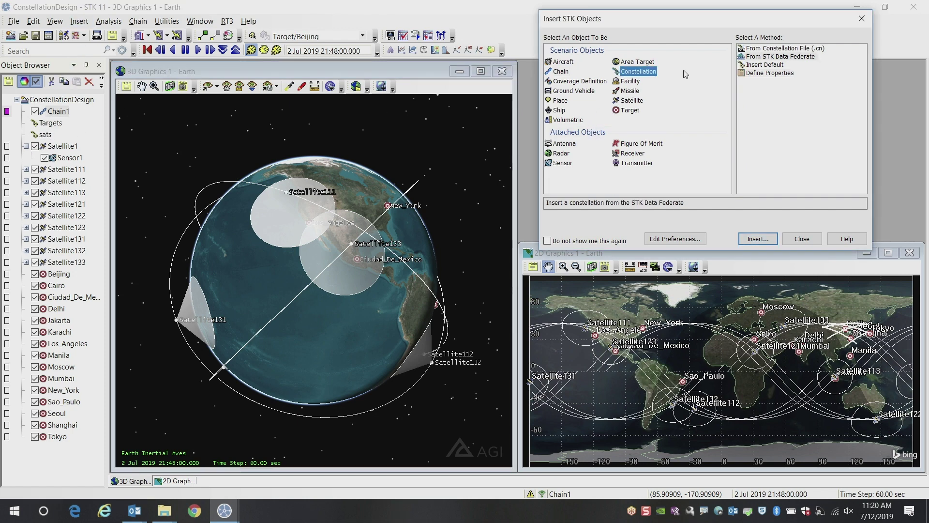
{"action": "double_click", "coordinate": [756, 73]}
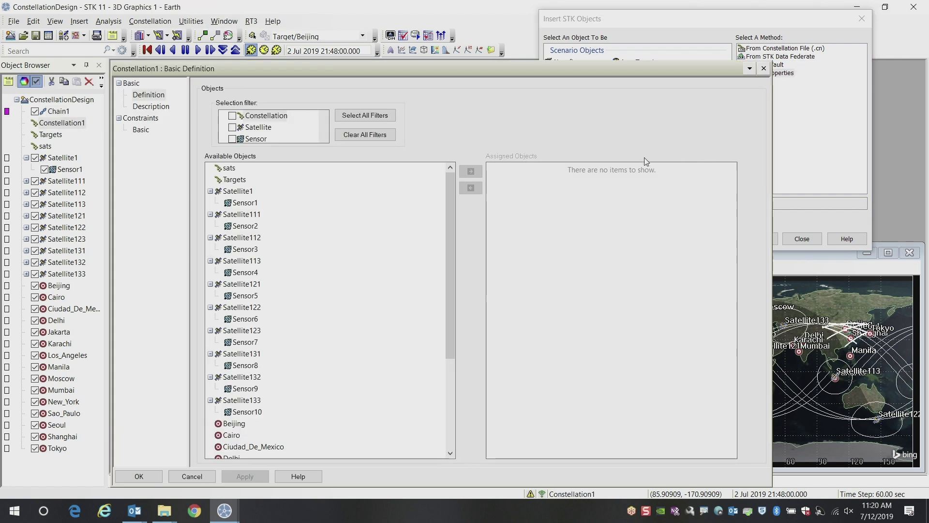
{"action": "left_click", "coordinate": [234, 137]}
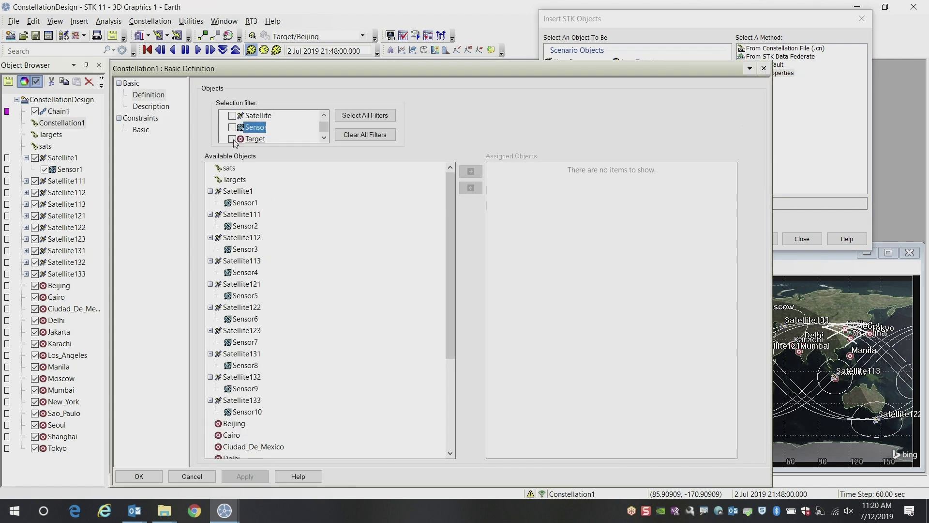
{"action": "left_click", "coordinate": [232, 127]}
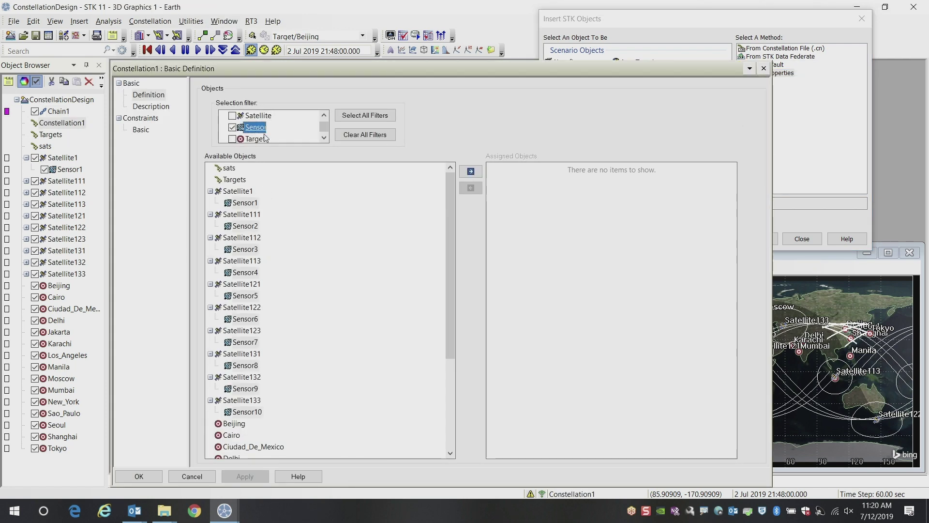
{"action": "left_click", "coordinate": [472, 172]}
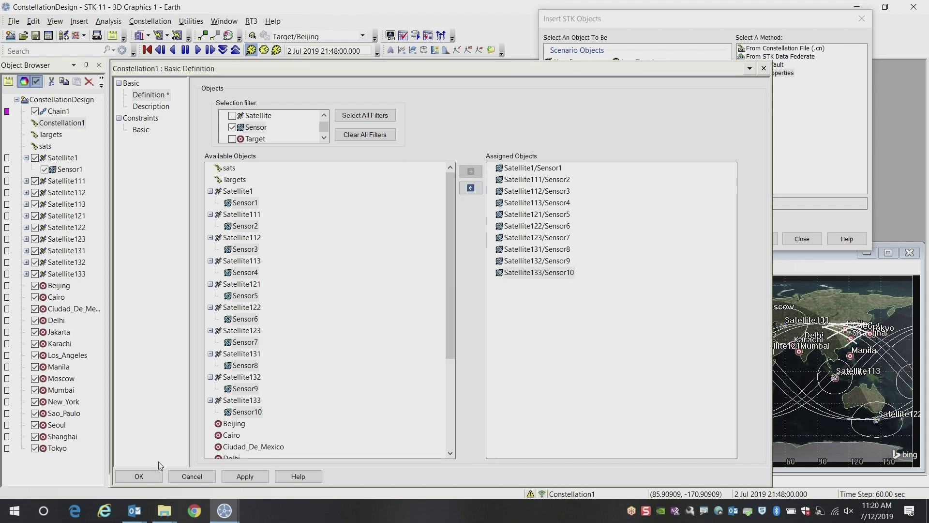
{"action": "left_click", "coordinate": [146, 476]}
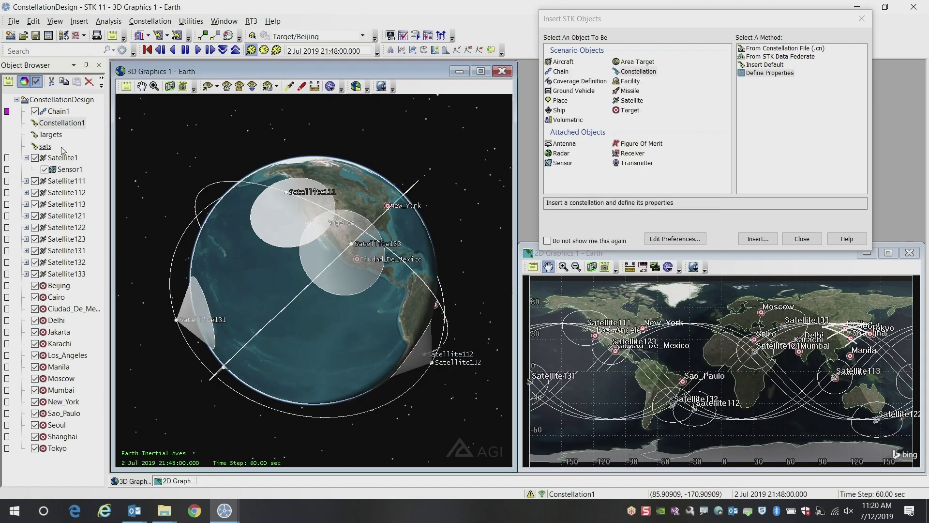
{"action": "double_click", "coordinate": [59, 112]}
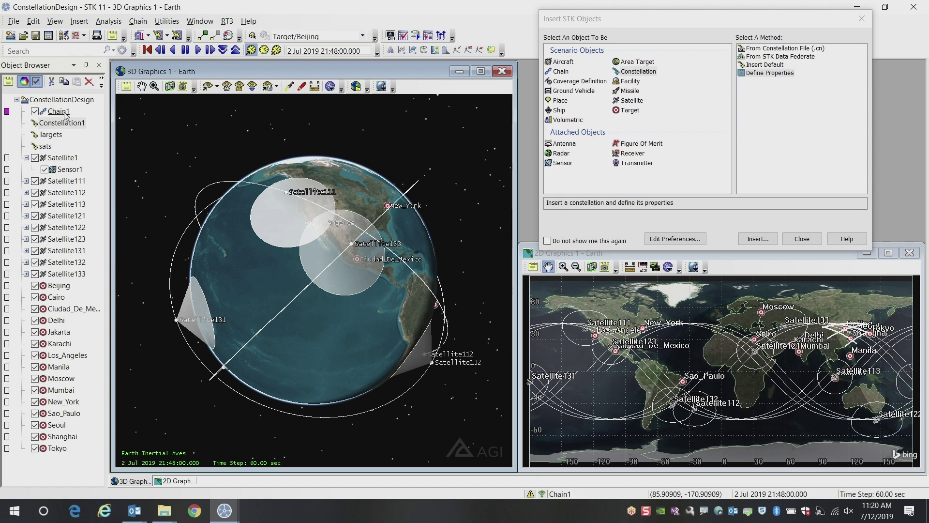
{"action": "left_click", "coordinate": [64, 124]}
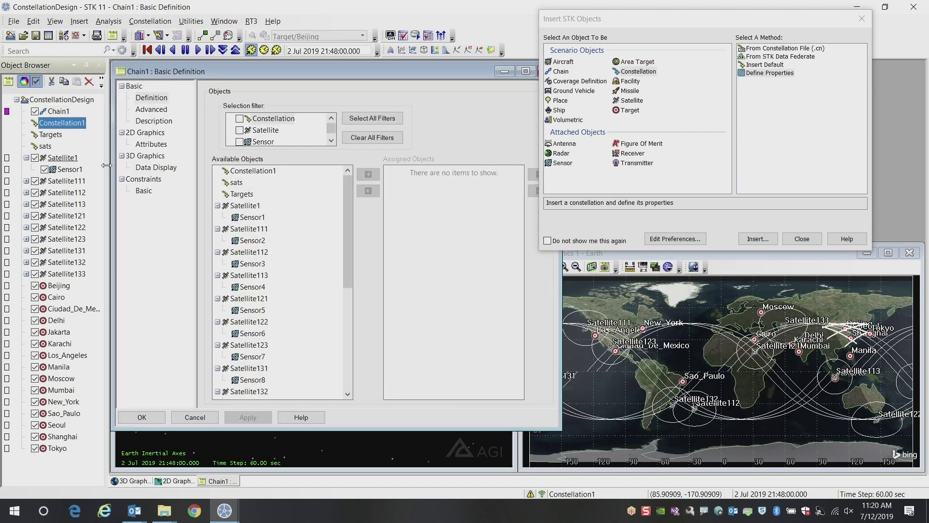
{"action": "left_click", "coordinate": [193, 417]}
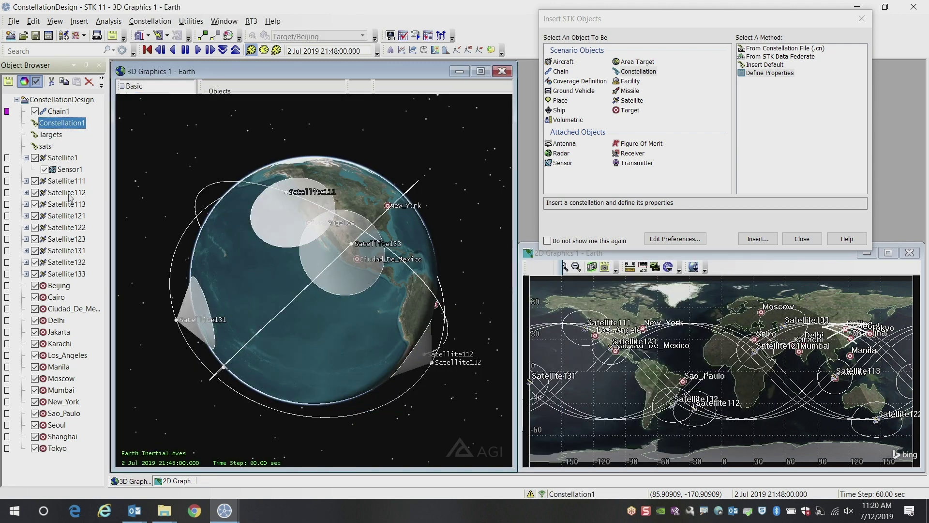
Step: Rename the newly inserted constellation of satellite sensors as Sensors
{"action": "left_click", "coordinate": [59, 125]}
{"action": "type", "text": "Sensors"}
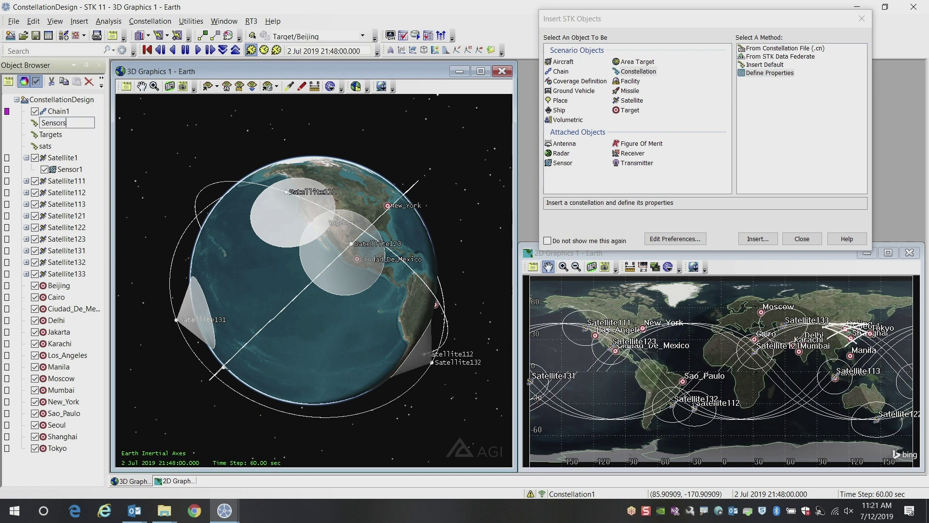
{"action": "key", "text": "Return"}
Step: Assign the Sensors constellation followed by the Targets constellation to Chain1 and accept the chain definition
{"action": "double_click", "coordinate": [59, 111]}
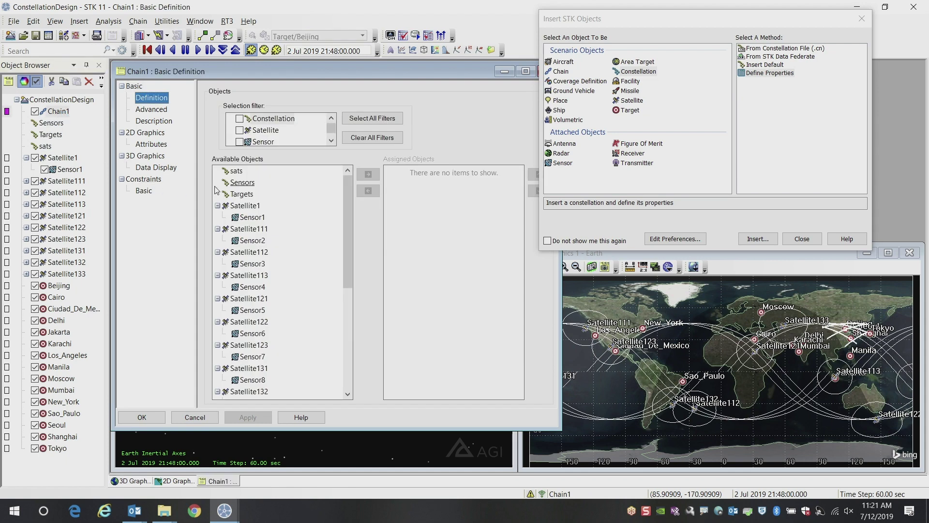
{"action": "double_click", "coordinate": [238, 183]}
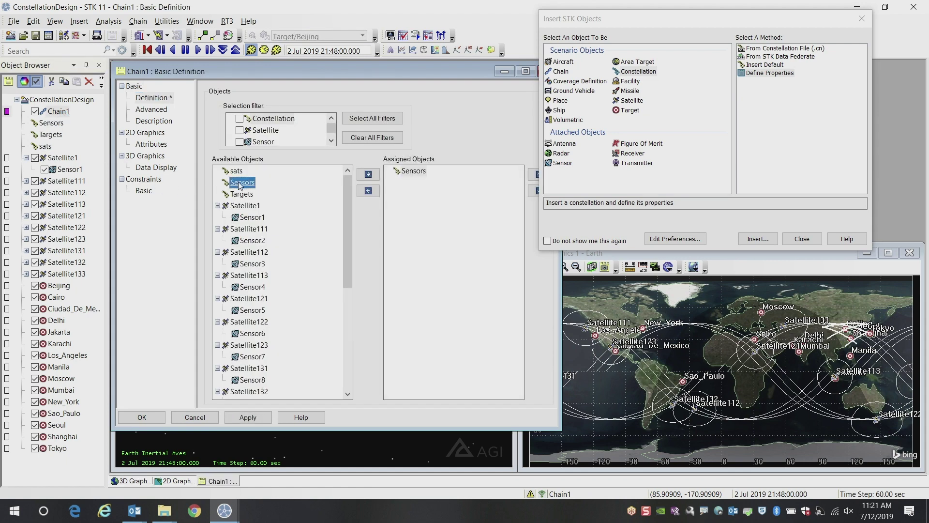
{"action": "double_click", "coordinate": [242, 194]}
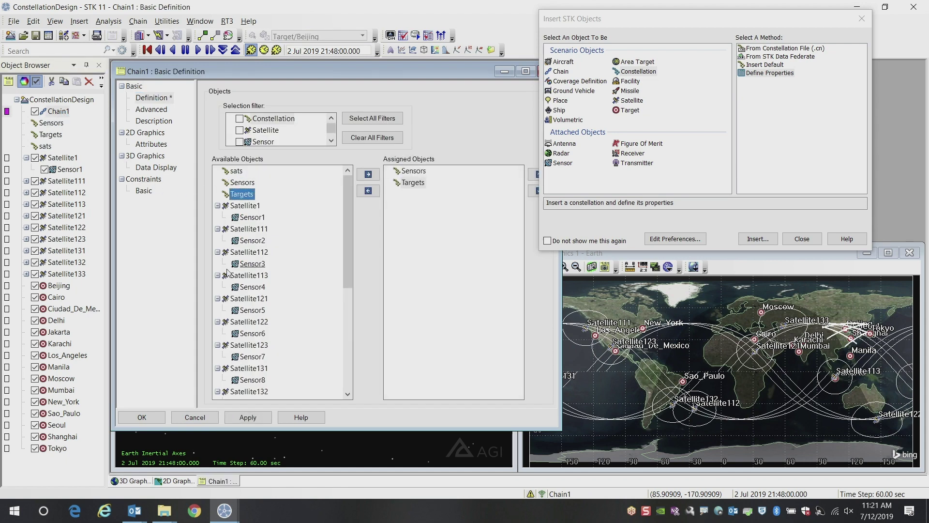
{"action": "left_click", "coordinate": [154, 418]}
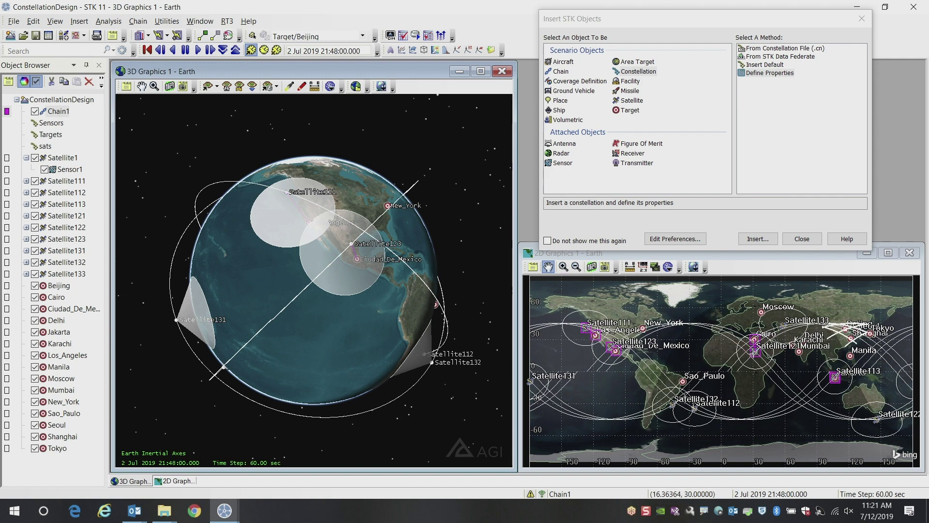
Step: Examine the chain's access lines over North America in the 3D and 2D views, and animate the scenario to watch them change
{"action": "scroll", "coordinate": [335, 205], "scroll_direction": "up", "scroll_amount": 5}
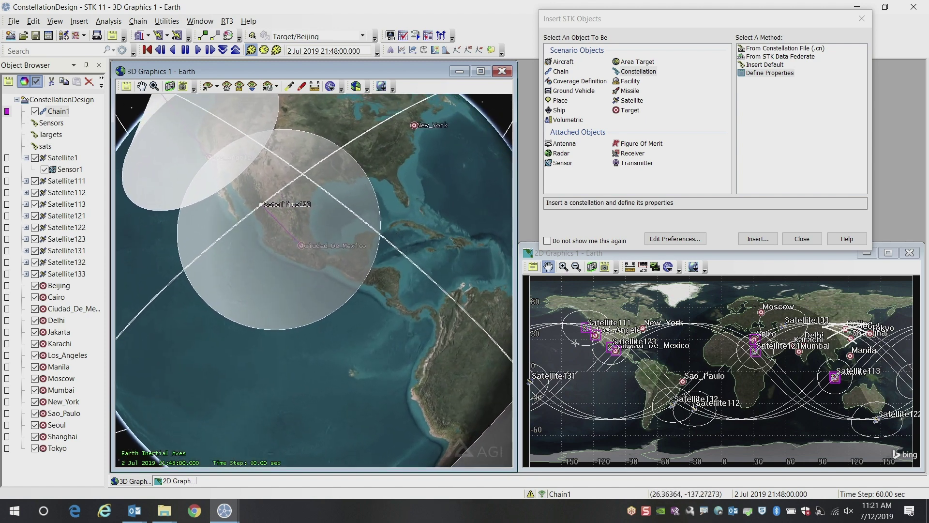
{"action": "scroll", "coordinate": [569, 340], "scroll_direction": "up", "scroll_amount": 3}
{"action": "left_click_drag", "start_coordinate": [569, 339], "coordinate": [834, 402]}
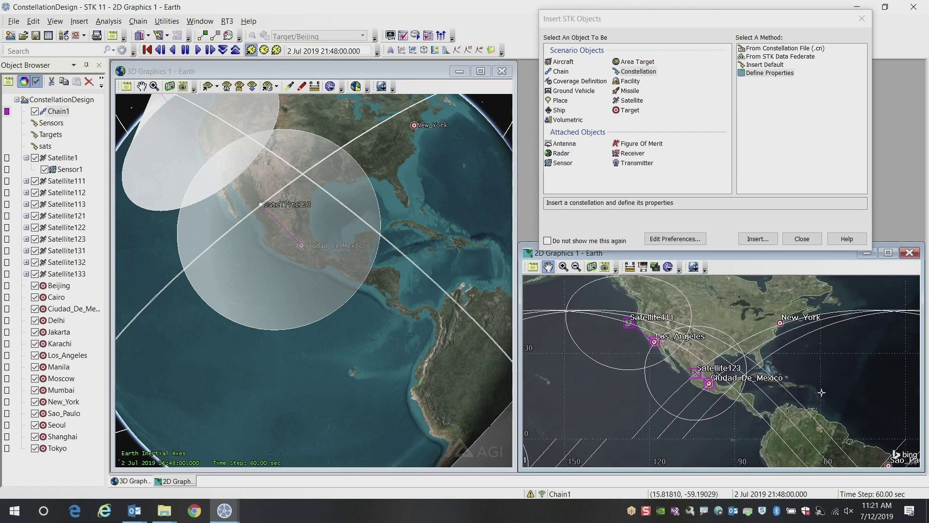
{"action": "scroll", "coordinate": [654, 334], "scroll_direction": "down", "scroll_amount": 3}
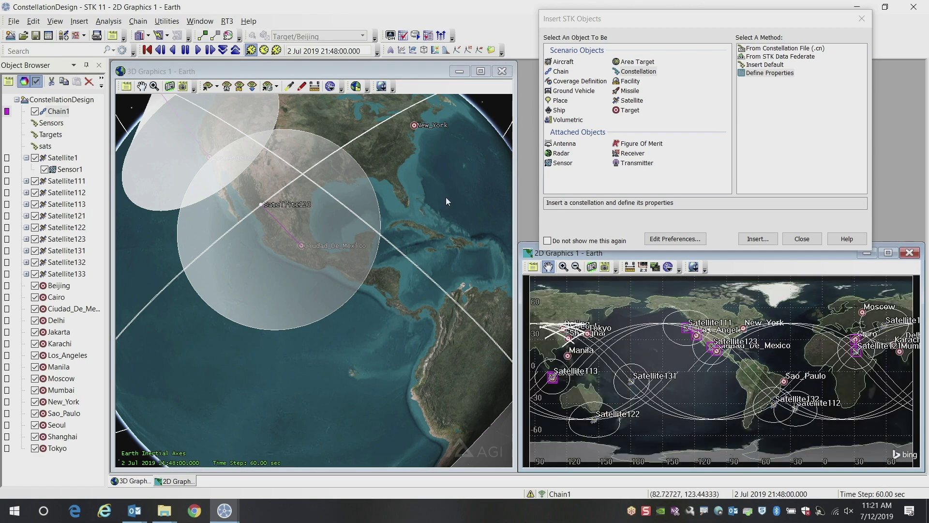
{"action": "left_click", "coordinate": [198, 50]}
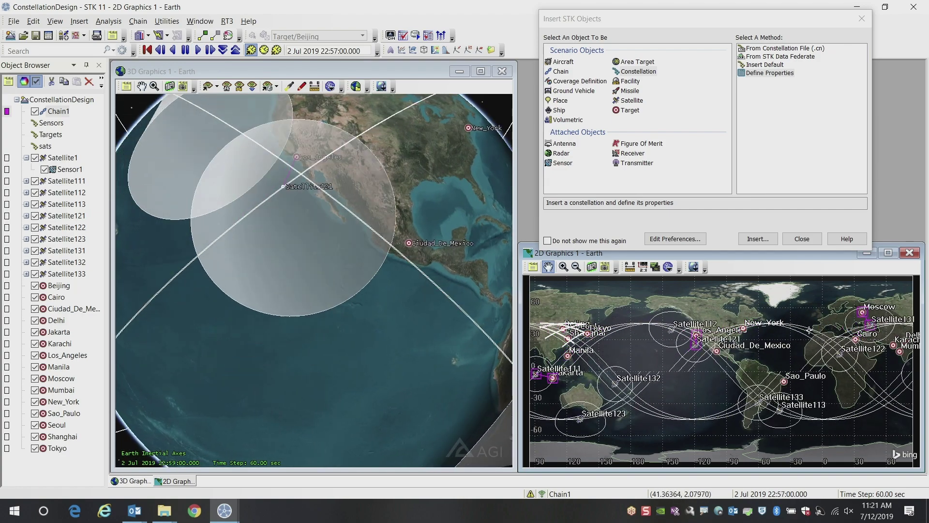
{"action": "right_click_drag", "start_coordinate": [211, 184], "coordinate": [421, 228]}
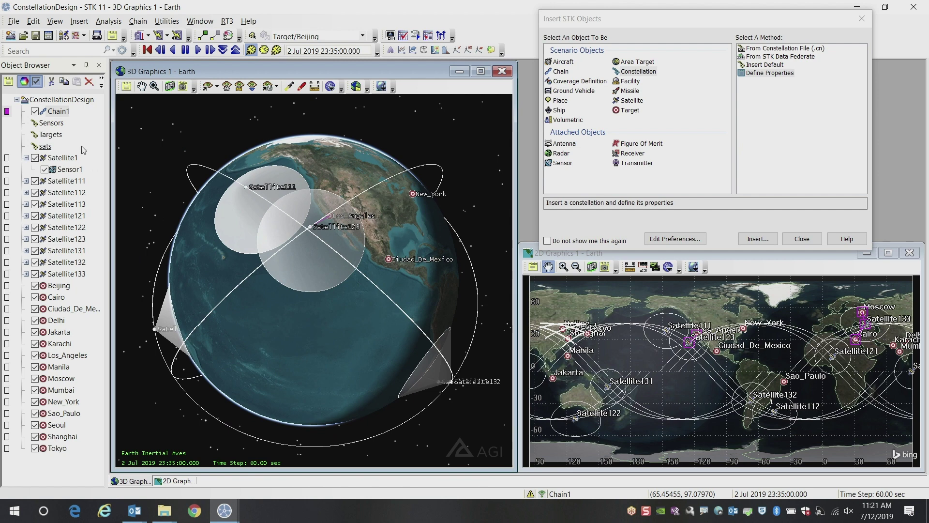
Step: Generate the Complete Chain Access graph for Chain1, examine the access times from about 22:00 to 1:00, and close the graph and its manager
{"action": "right_click", "coordinate": [60, 113]}
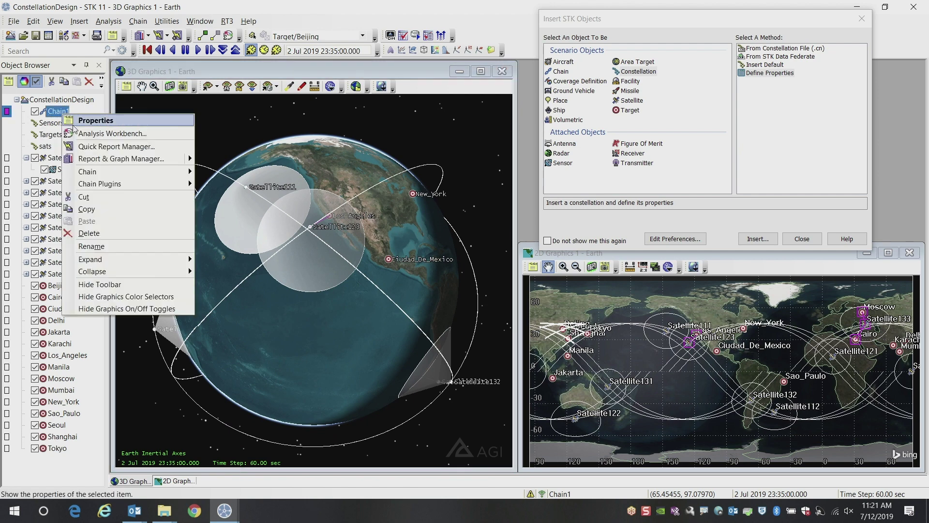
{"action": "left_click", "coordinate": [90, 160]}
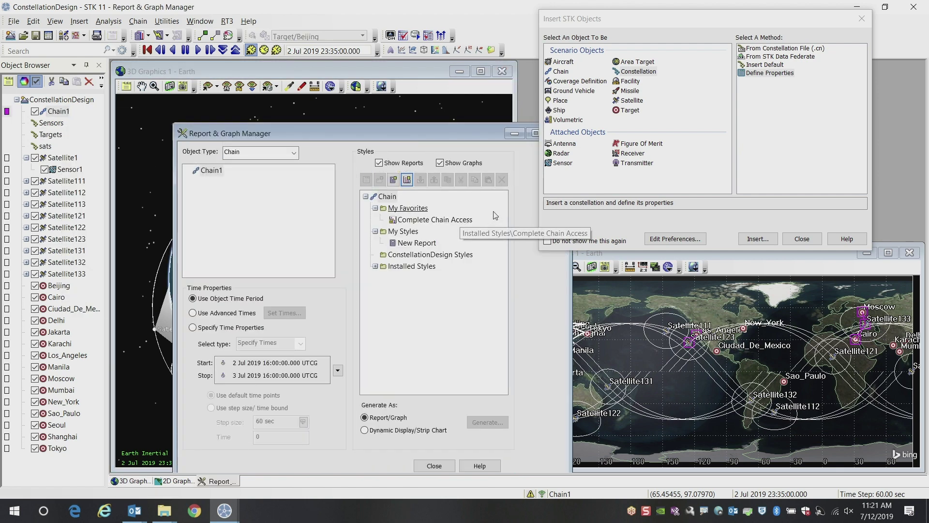
{"action": "double_click", "coordinate": [429, 220]}
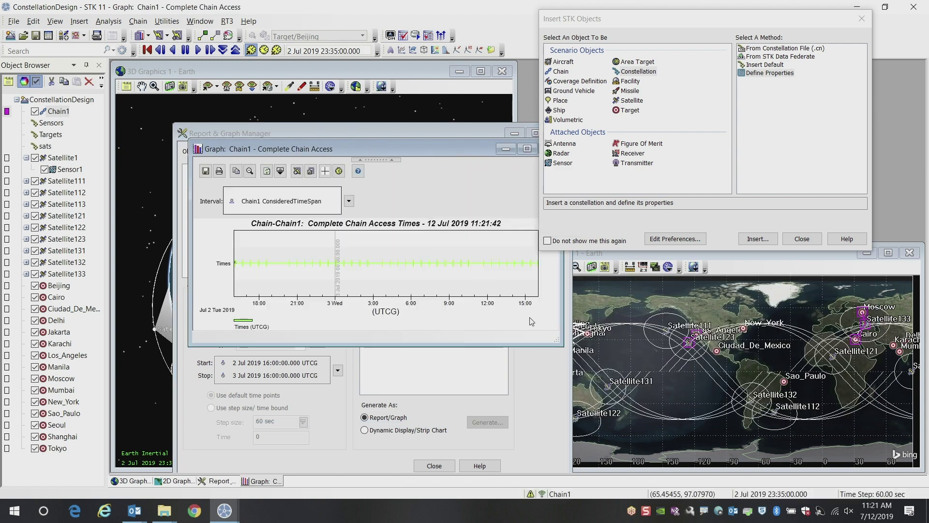
{"action": "left_click_drag", "start_coordinate": [560, 342], "coordinate": [832, 442]}
{"action": "left_click", "coordinate": [801, 239]}
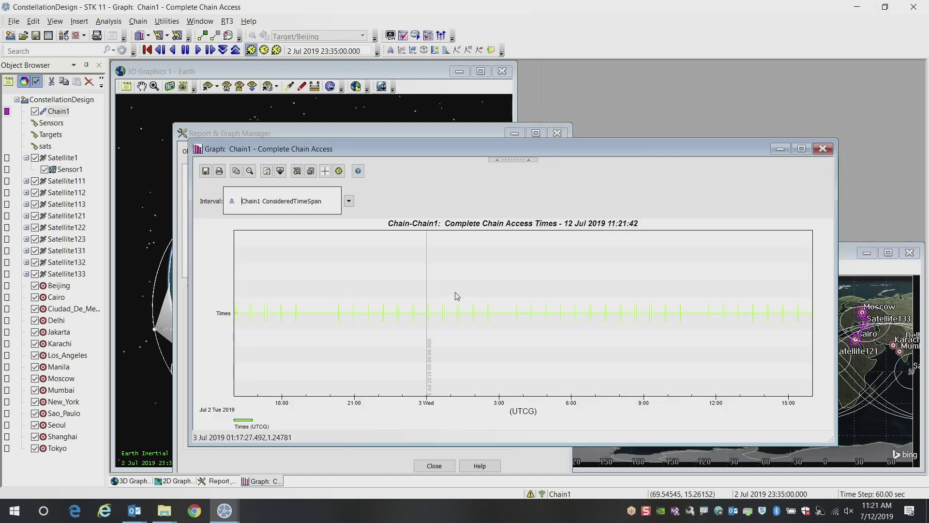
{"action": "left_click_drag", "start_coordinate": [379, 291], "coordinate": [453, 336]}
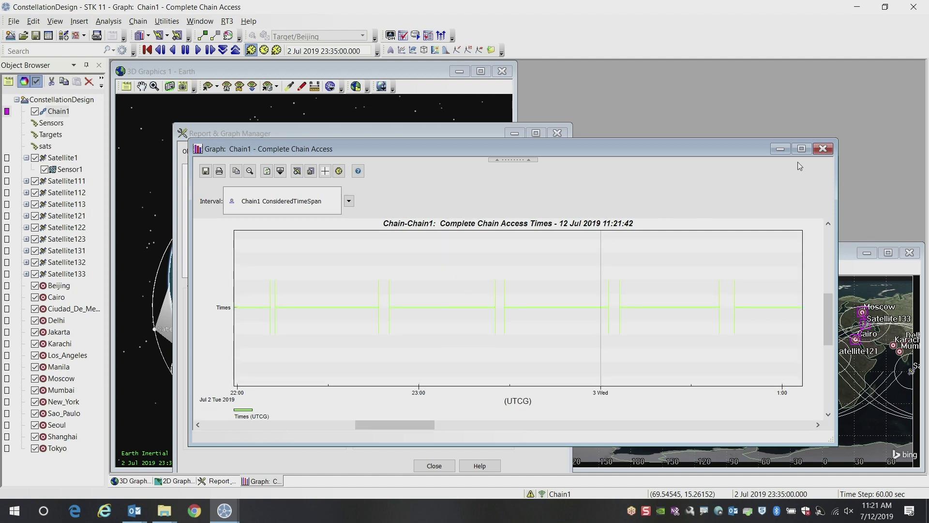
{"action": "left_click", "coordinate": [822, 149]}
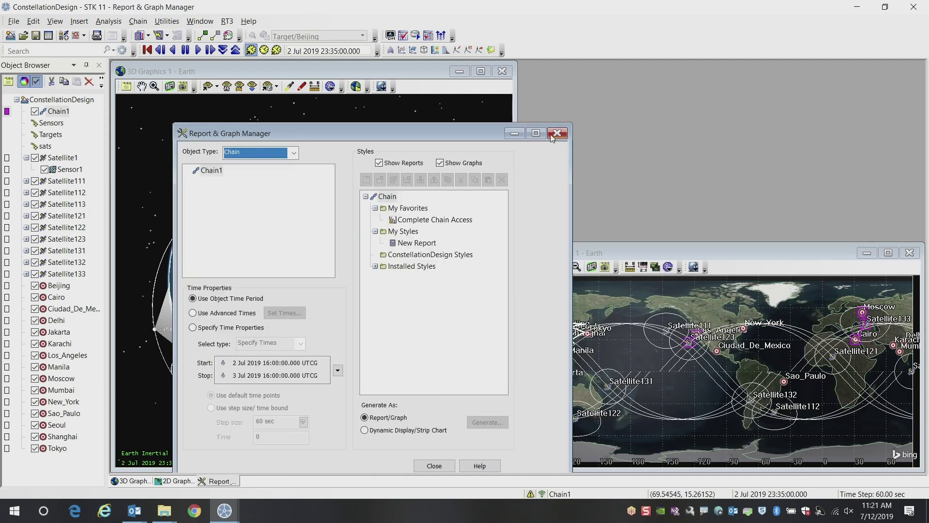
{"action": "left_click", "coordinate": [557, 133]}
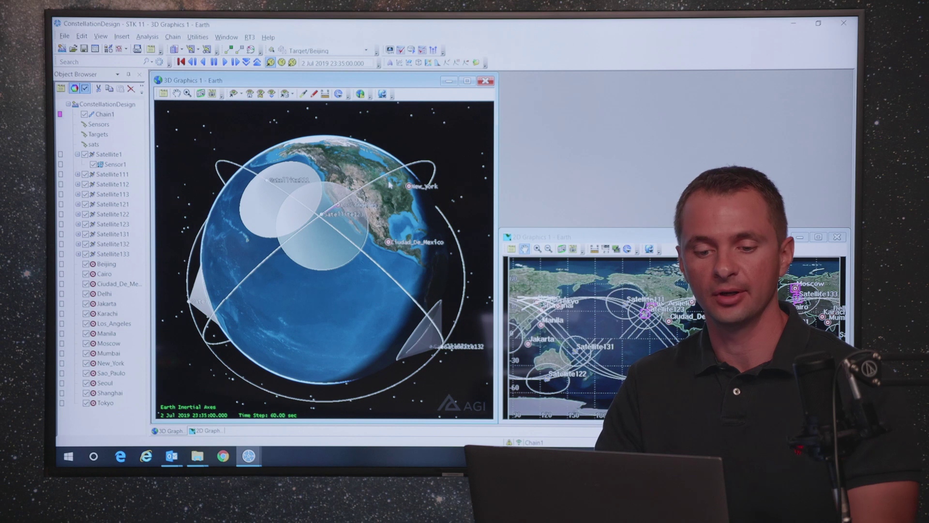
Step: Delete the Walker satellites Satellite111 through Satellite133 from the scenario and reset the animation to its start time
{"action": "left_click", "coordinate": [108, 179]}
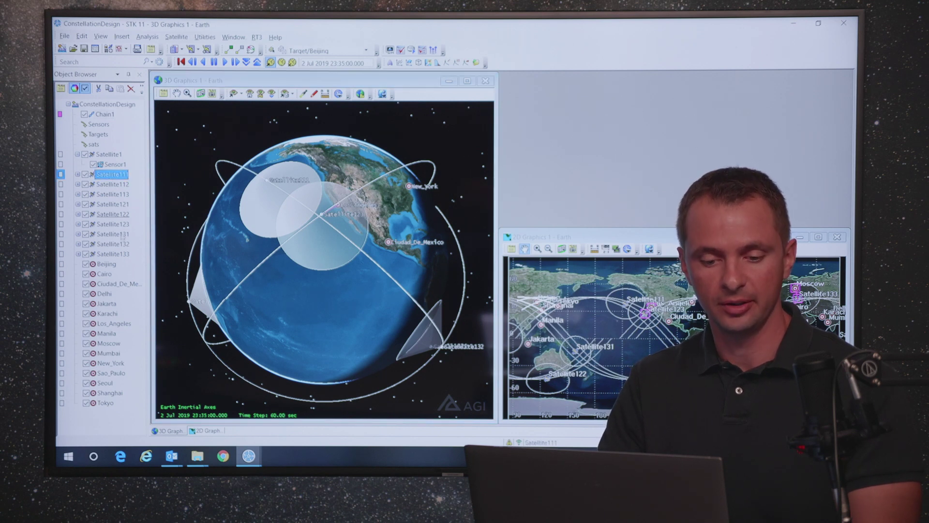
{"action": "left_click", "coordinate": [111, 175]}
{"action": "left_click", "coordinate": [113, 254], "text": "shift"}
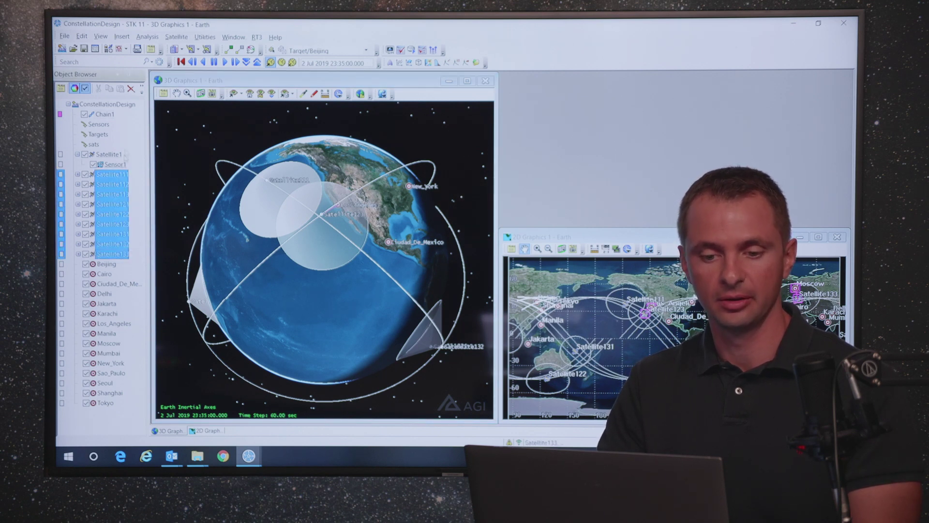
{"action": "left_click", "coordinate": [131, 90]}
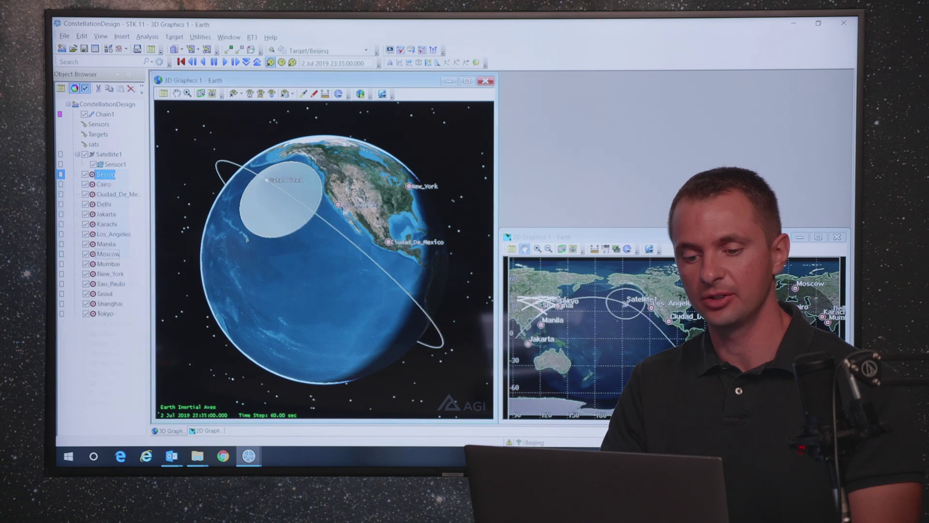
{"action": "left_click", "coordinate": [181, 61]}
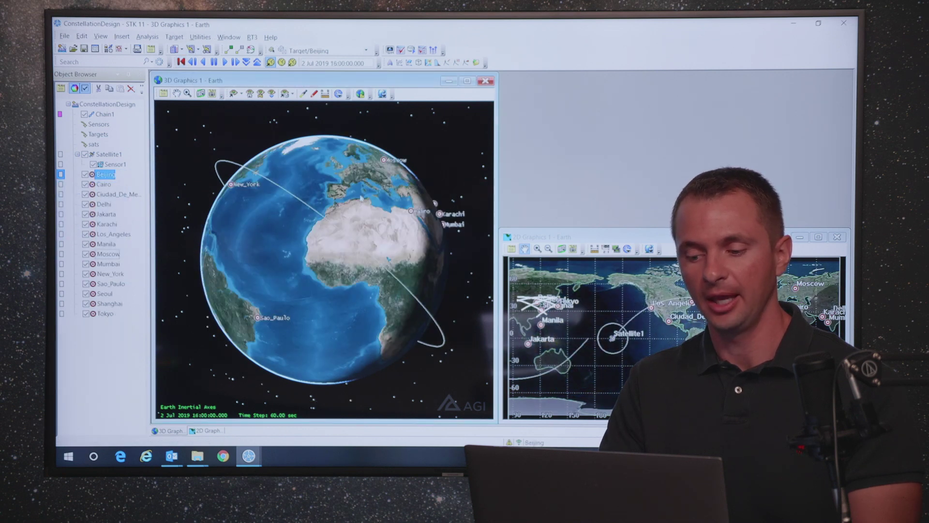
{"action": "left_click_drag", "start_coordinate": [434, 203], "coordinate": [312, 249]}
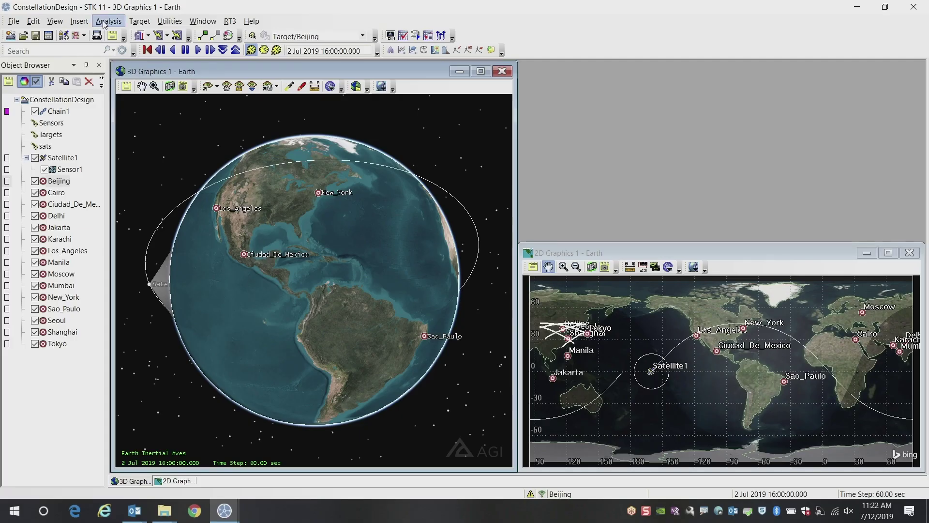
Step: Open Analyzer and add all of Satellite1's Walker properties to the analysis as input variables
{"action": "left_click", "coordinate": [107, 22]}
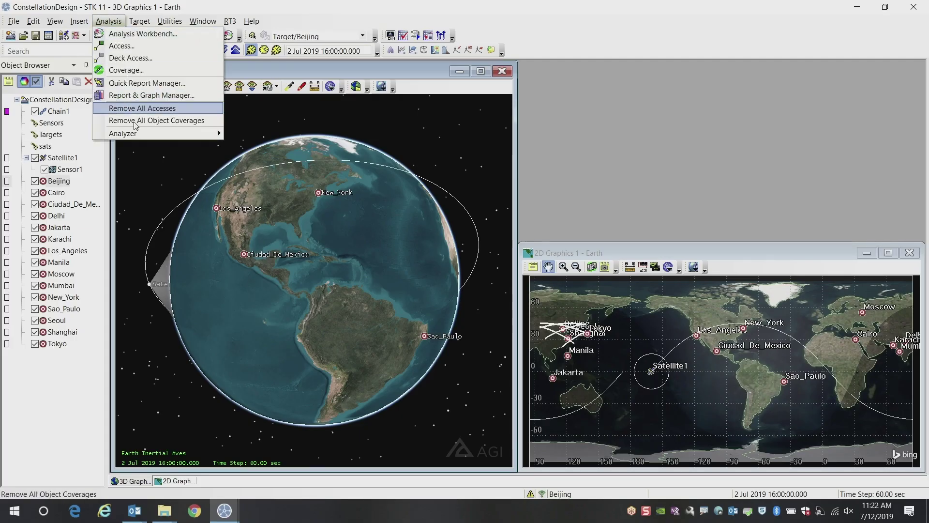
{"action": "mouse_move", "coordinate": [160, 133]}
{"action": "left_click", "coordinate": [236, 141]}
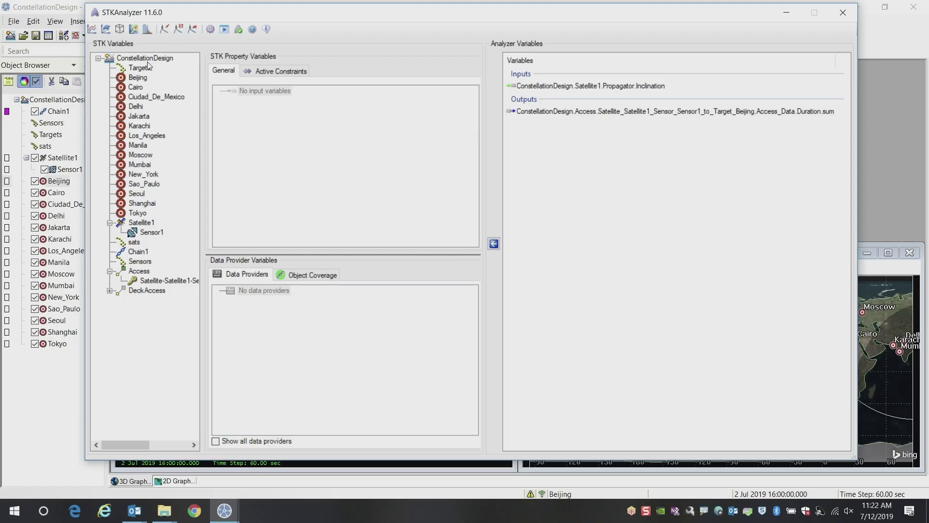
{"action": "left_click", "coordinate": [141, 222]}
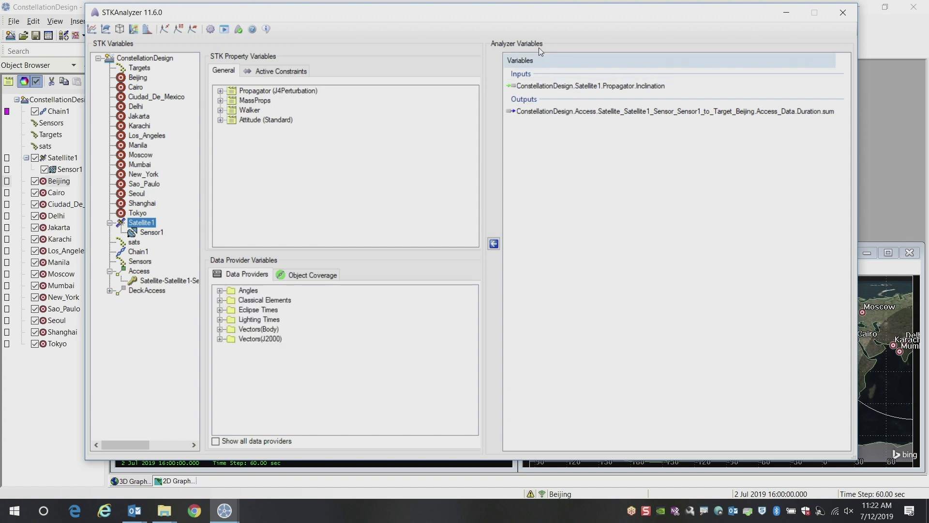
{"action": "double_click", "coordinate": [244, 112]}
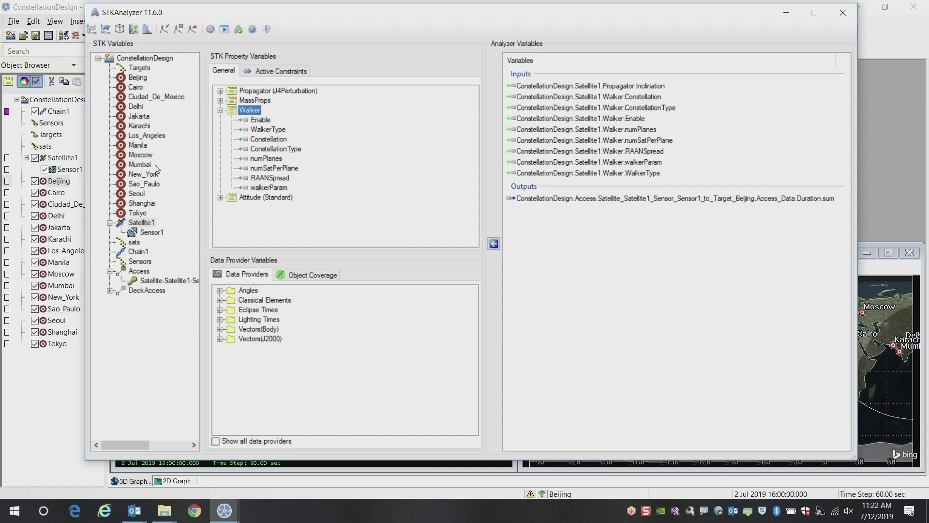
Step: Show all data providers for Chain1 and add the sum of its Access Data duration as an output variable
{"action": "left_click", "coordinate": [138, 252]}
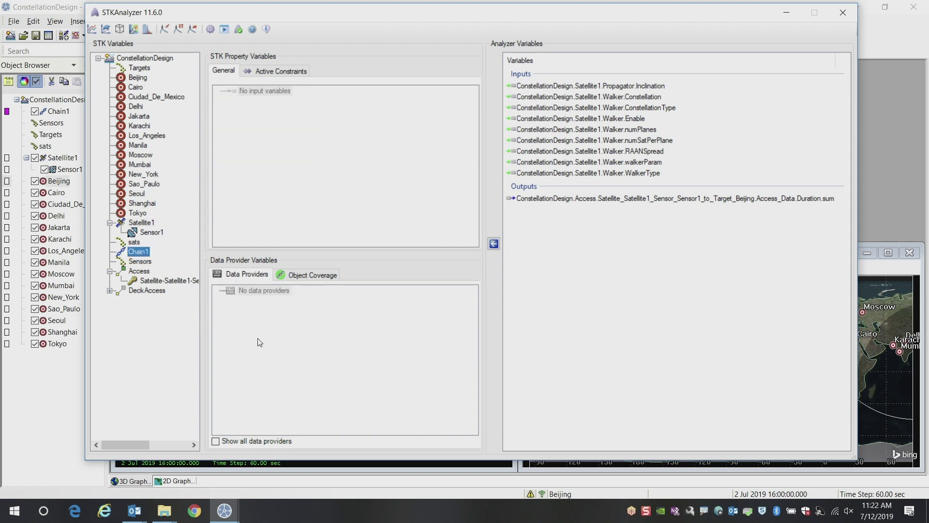
{"action": "left_click", "coordinate": [216, 442]}
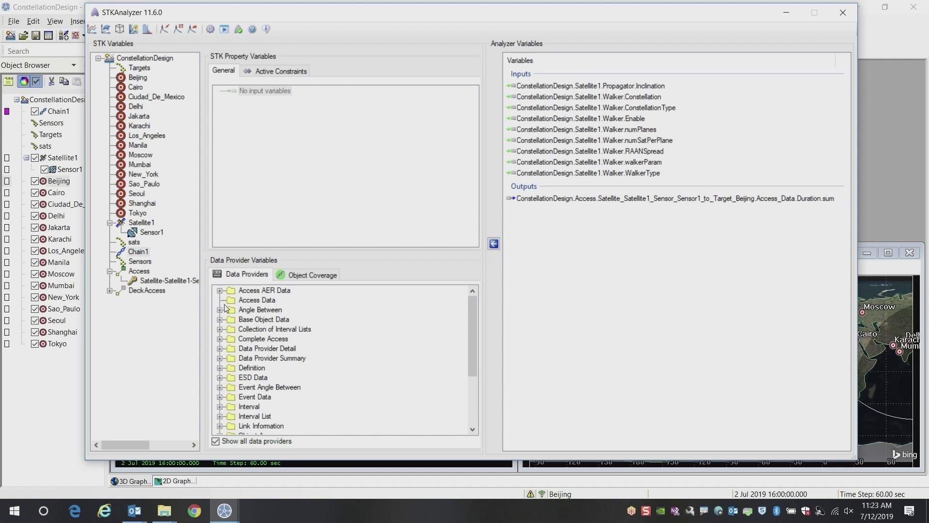
{"action": "double_click", "coordinate": [227, 302]}
{"action": "left_click", "coordinate": [232, 320]}
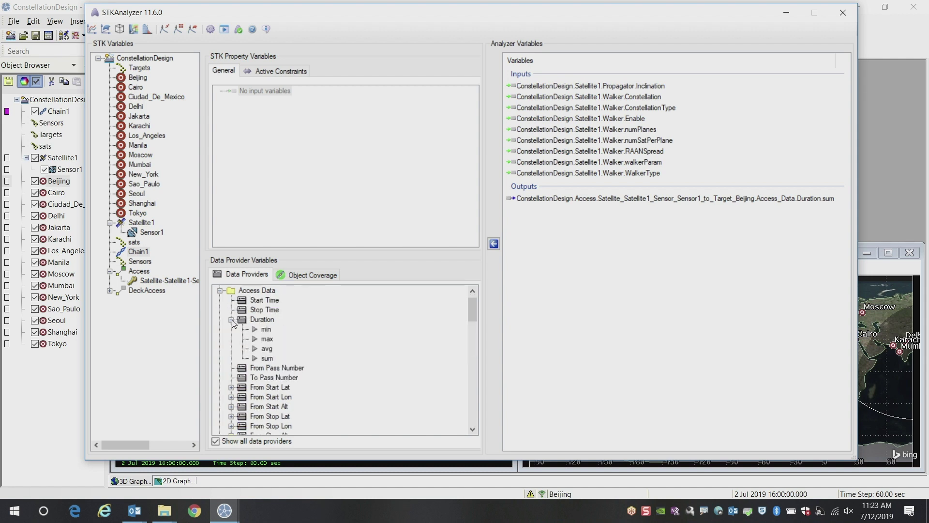
{"action": "double_click", "coordinate": [266, 358]}
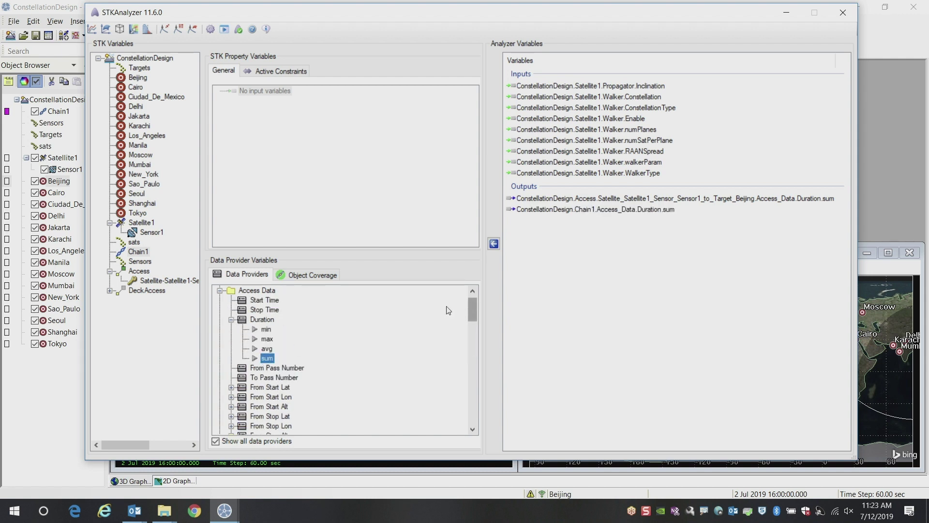
Step: Open the DOE Tool and set Satellite1's Walker inputs to Enable true, Constellation Sensors and ConstellationType Sensor
{"action": "left_click", "coordinate": [119, 29]}
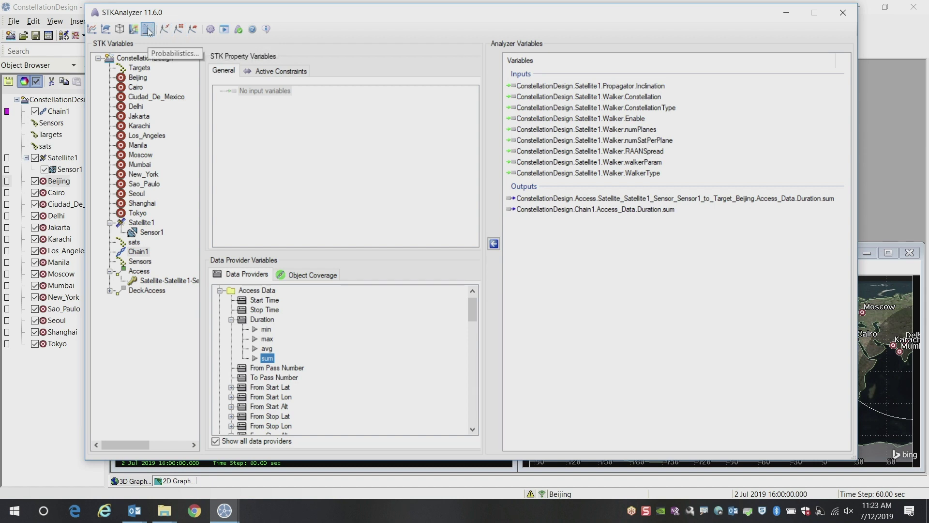
{"action": "left_click", "coordinate": [119, 30]}
{"action": "left_click_drag", "start_coordinate": [259, 118], "coordinate": [486, 60]}
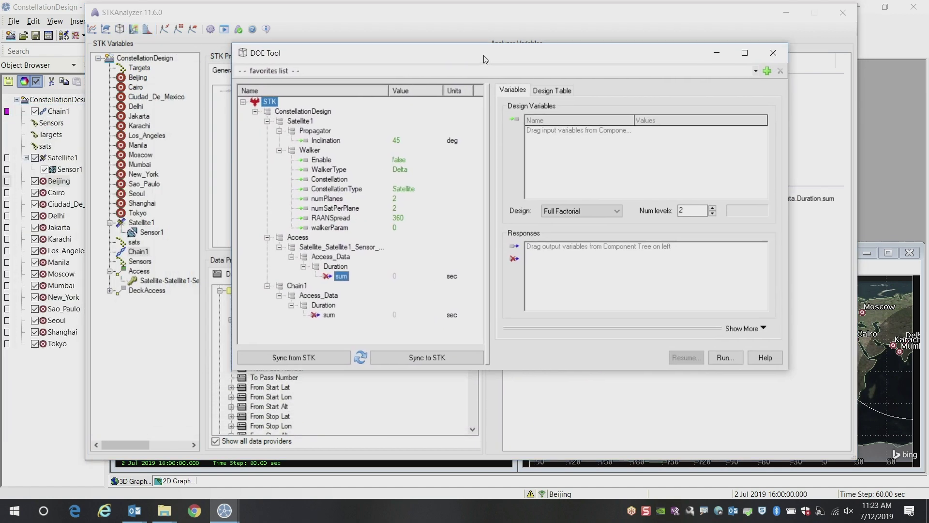
{"action": "left_click", "coordinate": [398, 160]}
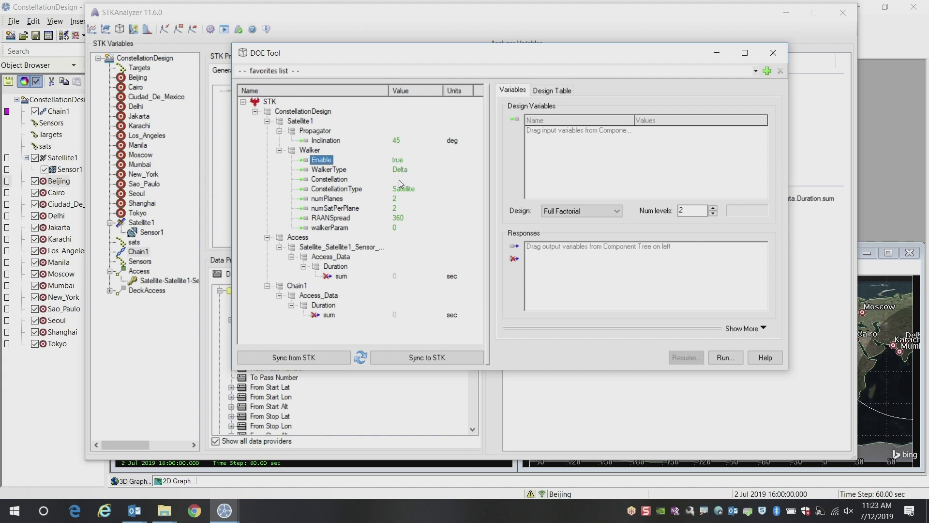
{"action": "left_click", "coordinate": [402, 180]}
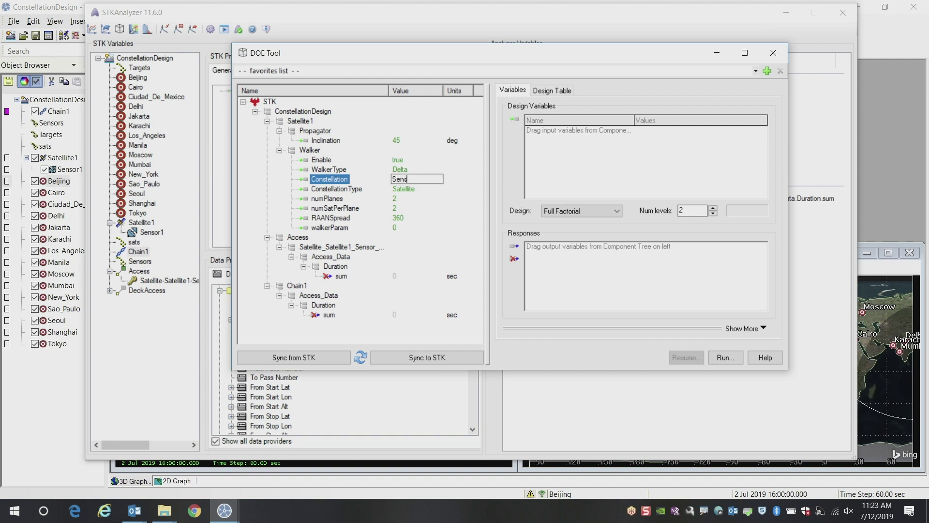
{"action": "left_click", "coordinate": [410, 194]}
{"action": "left_click", "coordinate": [412, 205]}
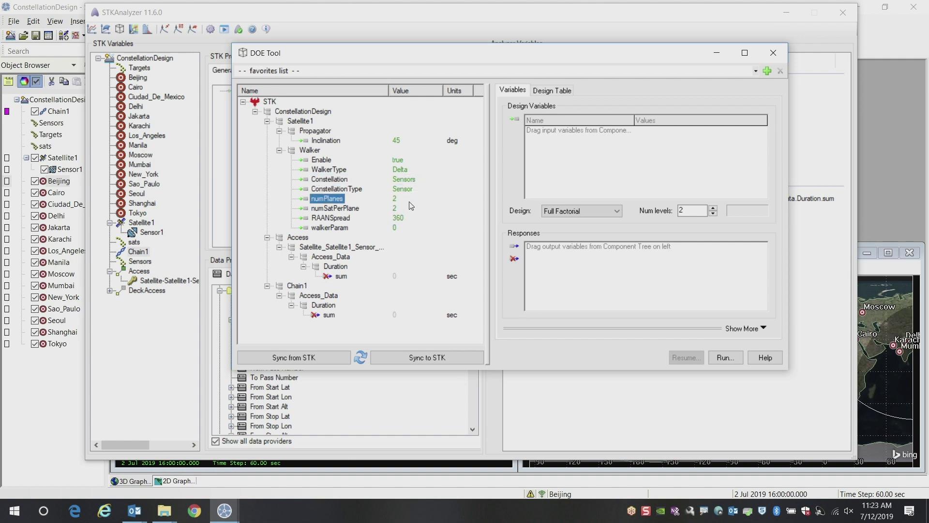
Step: Add numPlanes and numSatPerPlane as design variables and Chain1's Access Data duration sum as the response in the DOE Tool
{"action": "left_click", "coordinate": [410, 200]}
{"action": "left_click_drag", "start_coordinate": [337, 201], "coordinate": [533, 183]}
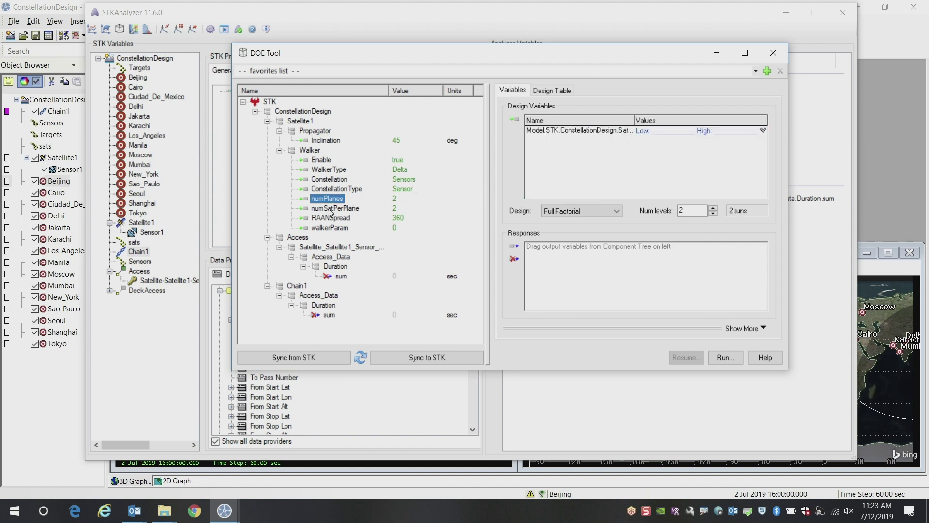
{"action": "left_click_drag", "start_coordinate": [330, 211], "coordinate": [546, 179]}
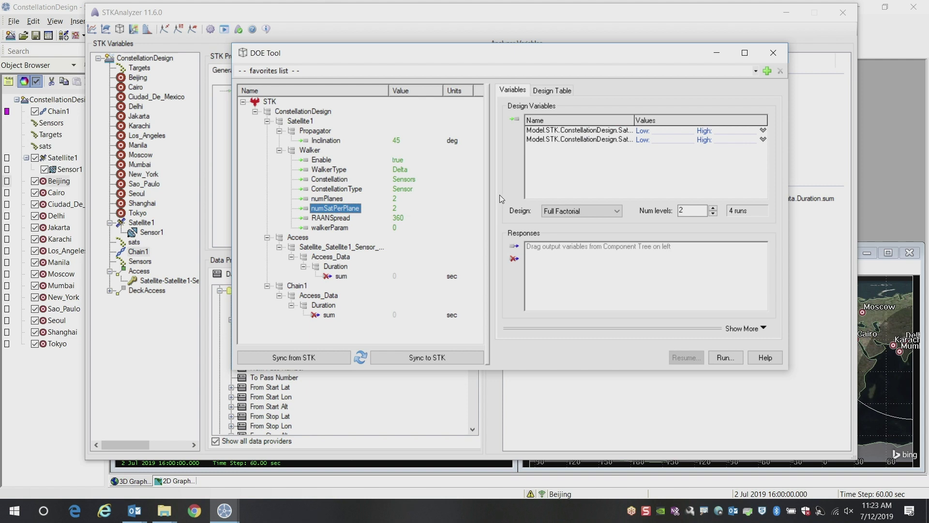
{"action": "left_click_drag", "start_coordinate": [328, 318], "coordinate": [559, 274]}
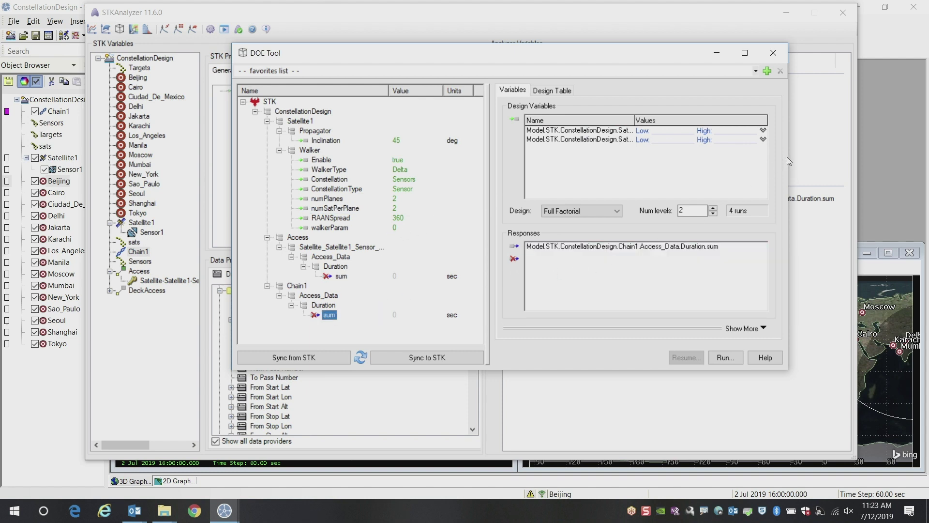
Step: Switch both design variables to the value format with low, high and levels for a Parameter Scan
{"action": "left_click", "coordinate": [763, 130]}
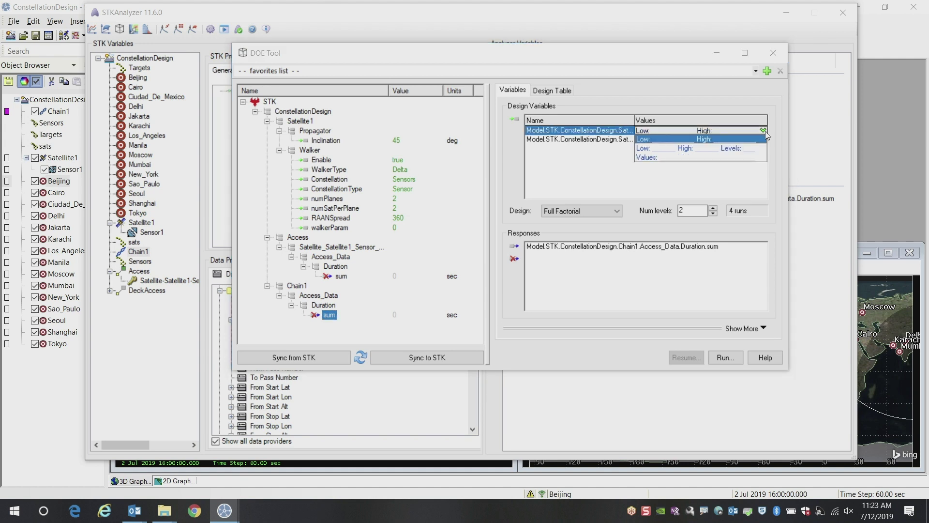
{"action": "left_click", "coordinate": [758, 148]}
{"action": "left_click", "coordinate": [763, 139]}
{"action": "left_click", "coordinate": [726, 157]}
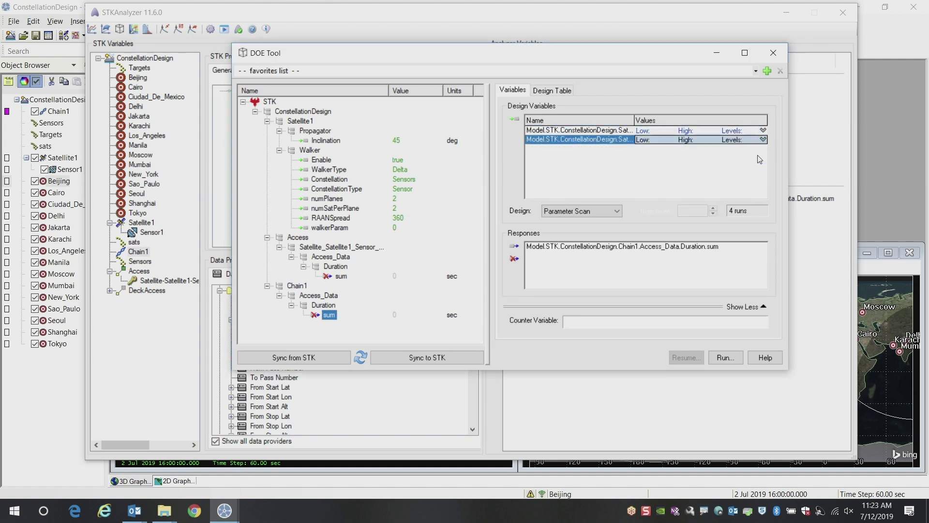
Step: Set numPlanes to low 2, high 4 and levels 1, and numSatPerPlane to low 2 and high 4
{"action": "left_click", "coordinate": [666, 131]}
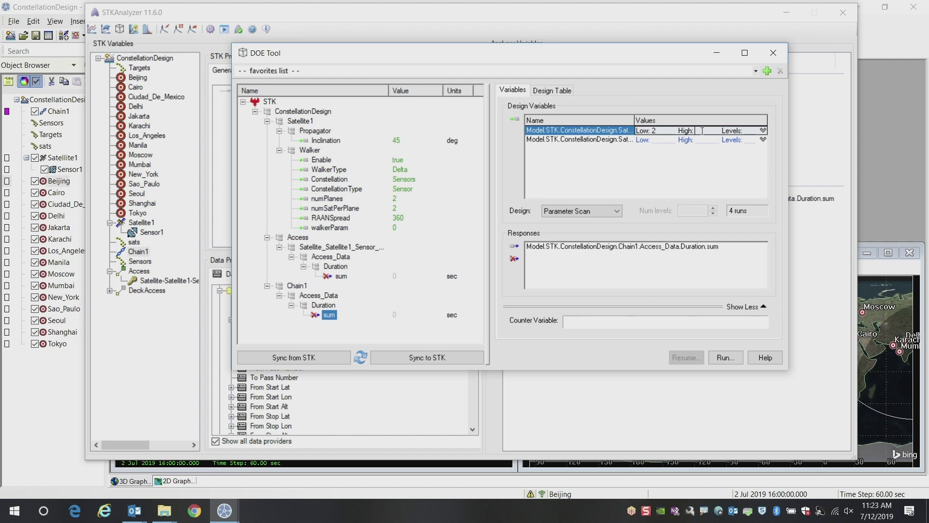
{"action": "left_click", "coordinate": [762, 130]}
{"action": "left_click", "coordinate": [756, 149]}
{"action": "left_click", "coordinate": [667, 140]}
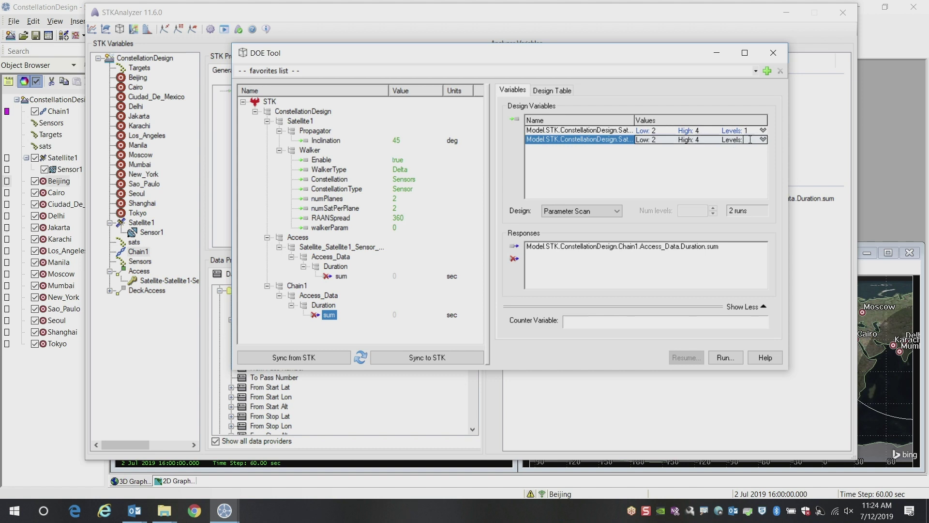
{"action": "key", "text": "Return"}
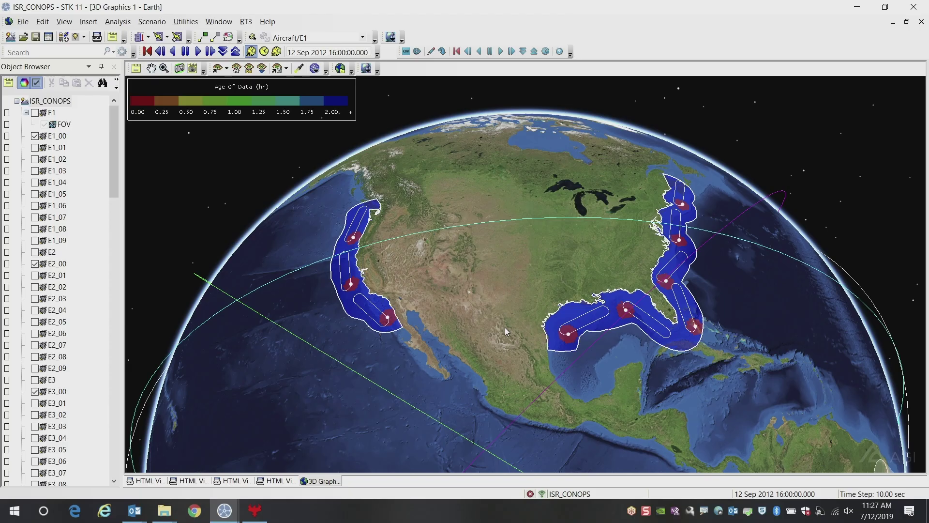
{"action": "scroll", "coordinate": [506, 289], "scroll_direction": "down", "scroll_amount": 5}
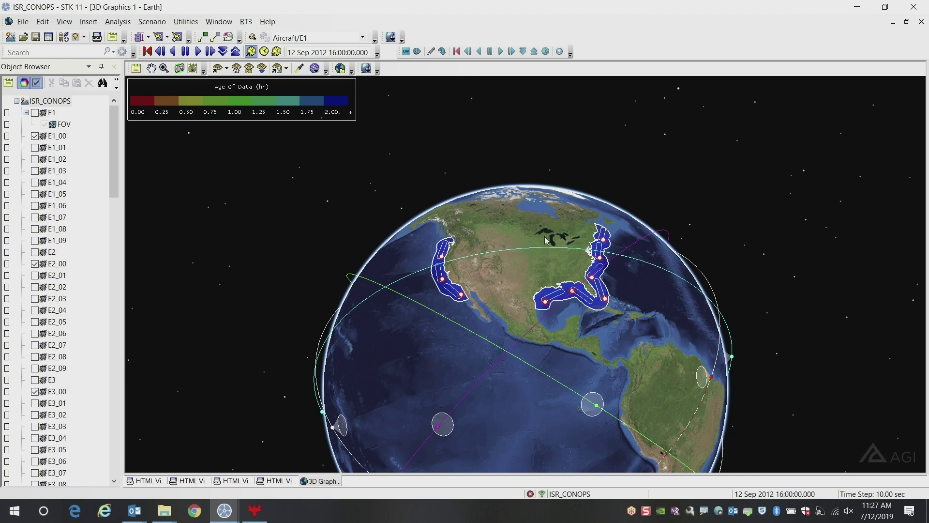
{"action": "scroll", "coordinate": [554, 258], "scroll_direction": "up", "scroll_amount": 3}
{"action": "scroll", "coordinate": [553, 257], "scroll_direction": "up", "scroll_amount": 3}
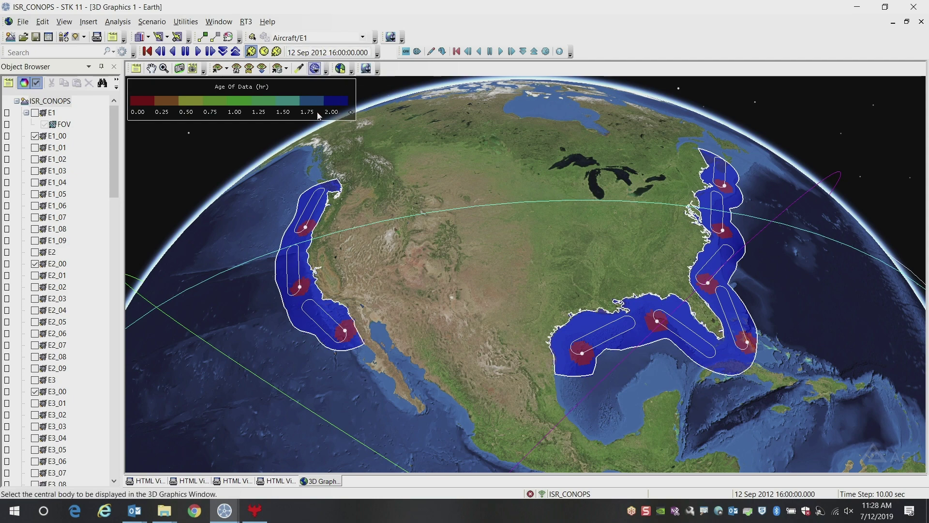
Step: Review the ISR_CONOPS demo walkthrough, from its design variables and responses through the trade study plots to the Cost vs Age of Data plot
{"action": "left_click", "coordinate": [156, 482]}
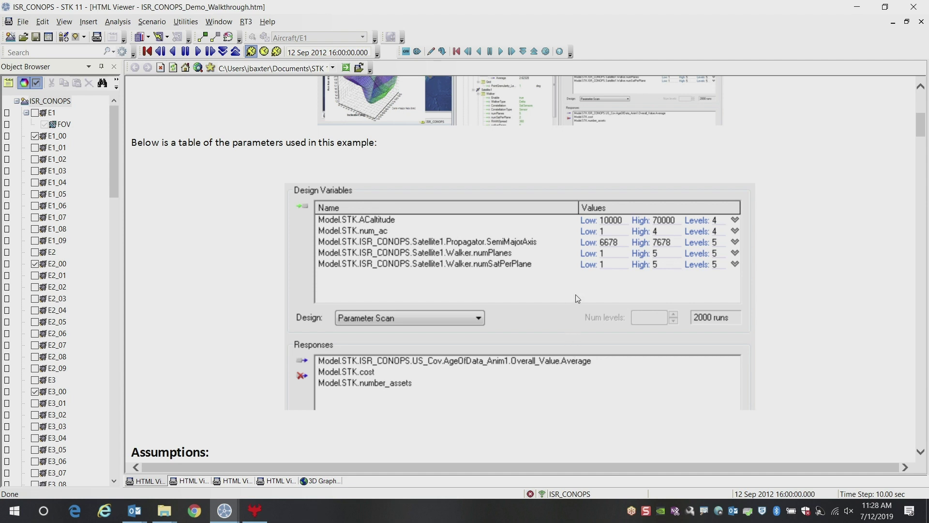
{"action": "scroll", "coordinate": [576, 294], "scroll_direction": "down", "scroll_amount": 1}
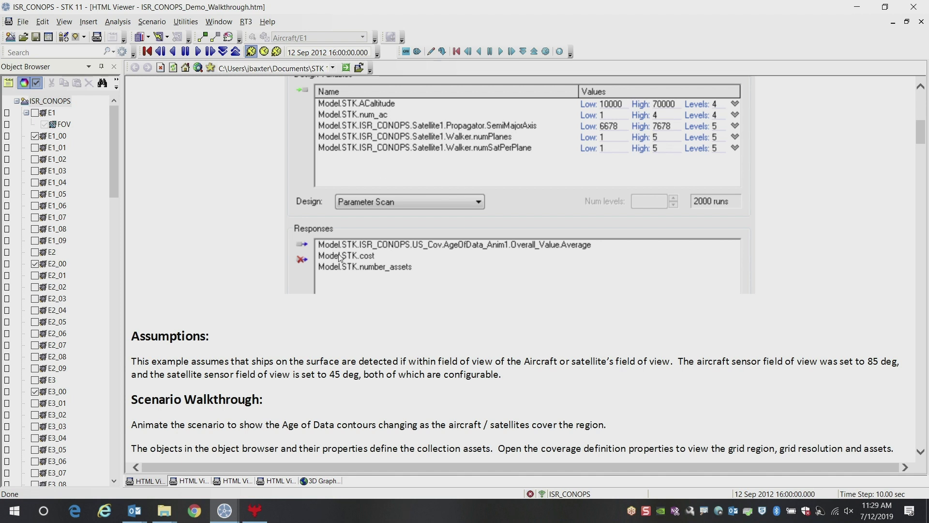
{"action": "scroll", "coordinate": [340, 256], "scroll_direction": "down", "scroll_amount": 15}
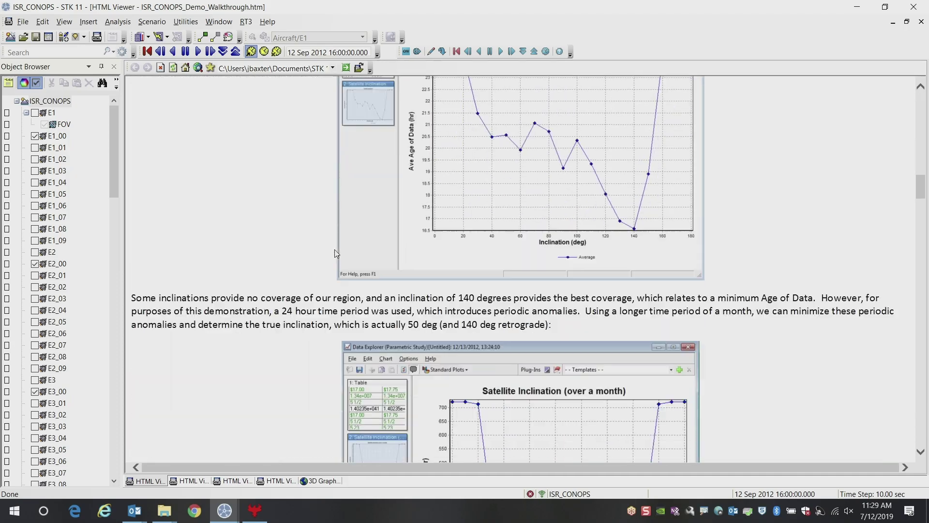
{"action": "scroll", "coordinate": [338, 253], "scroll_direction": "down", "scroll_amount": 3}
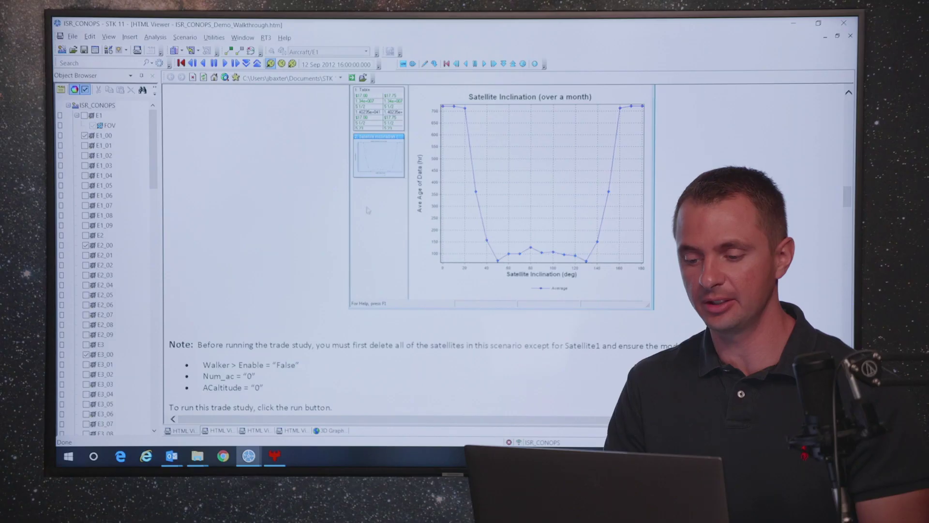
{"action": "scroll", "coordinate": [361, 226], "scroll_direction": "down", "scroll_amount": 10}
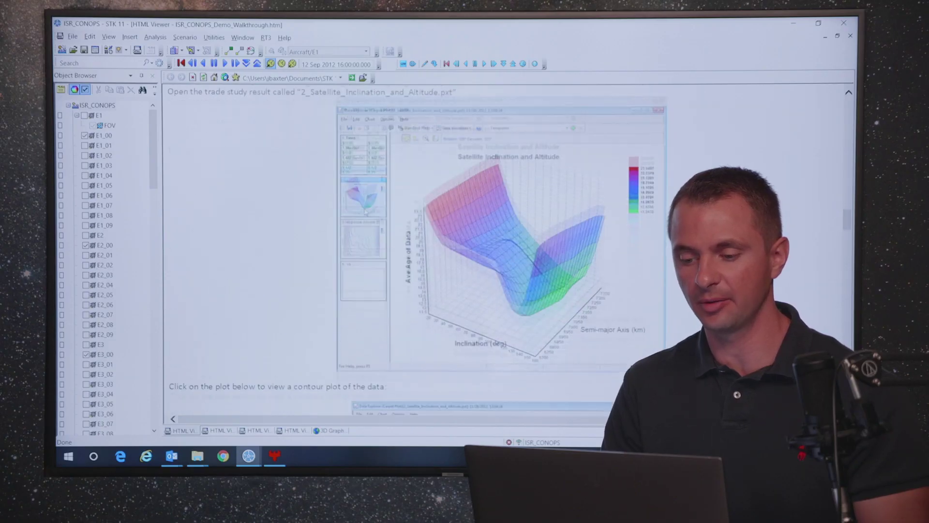
{"action": "scroll", "coordinate": [365, 212], "scroll_direction": "down", "scroll_amount": 20}
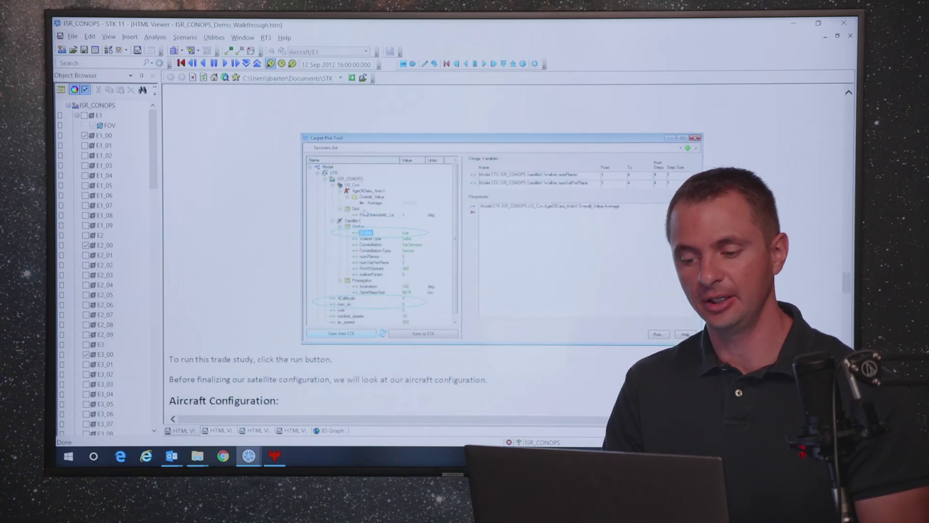
{"action": "scroll", "coordinate": [365, 212], "scroll_direction": "down", "scroll_amount": 20}
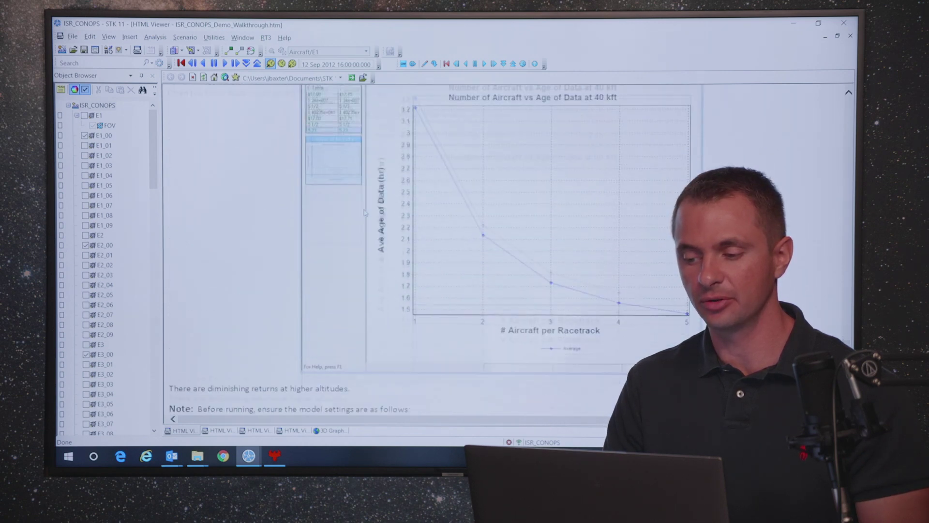
{"action": "scroll", "coordinate": [365, 212], "scroll_direction": "down", "scroll_amount": 2}
{"action": "scroll", "coordinate": [458, 244], "scroll_direction": "up", "scroll_amount": 1}
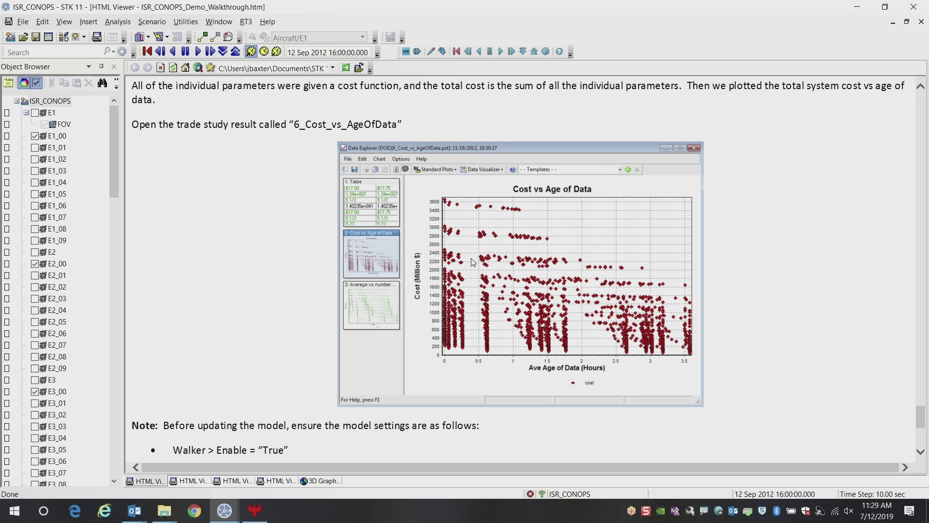
{"action": "scroll", "coordinate": [474, 262], "scroll_direction": "up", "scroll_amount": 2, "text": "ctrl"}
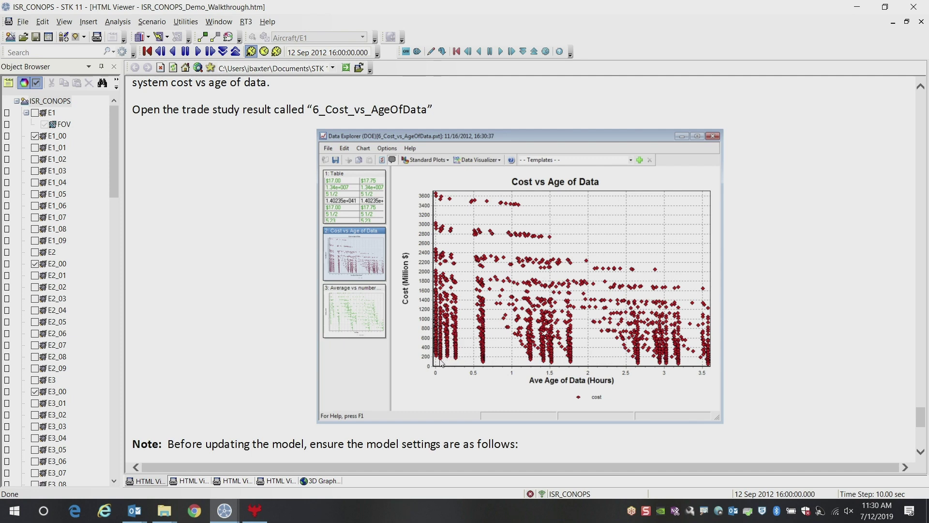
Step: Return to the 3D view of ISR_CONOPS and play the scenario animation over the US coastal coverage regions
{"action": "left_click", "coordinate": [315, 480]}
{"action": "right_click_drag", "start_coordinate": [480, 277], "coordinate": [485, 313]}
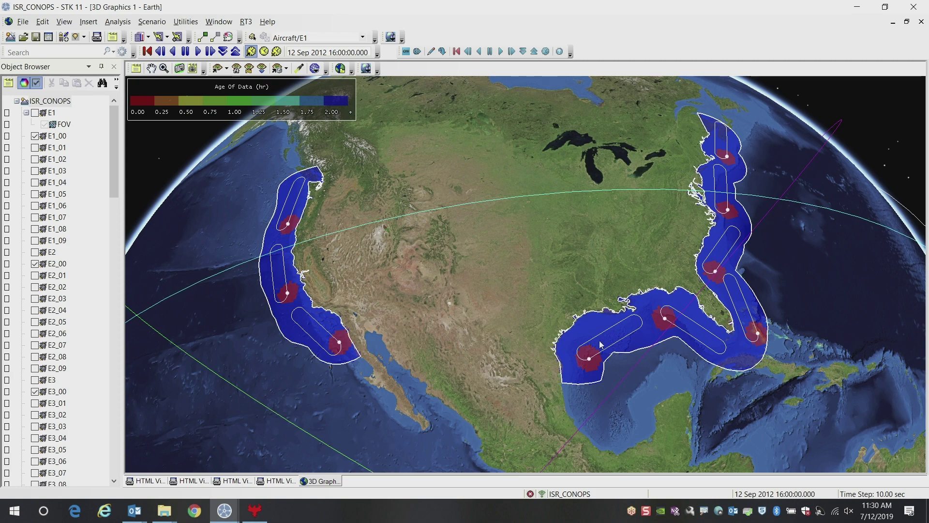
{"action": "right_click_drag", "start_coordinate": [600, 344], "coordinate": [577, 262]}
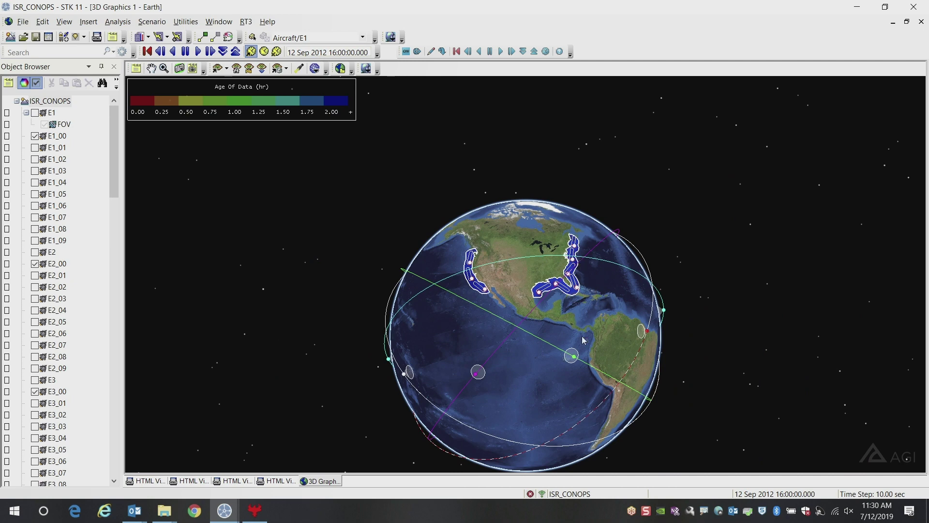
{"action": "right_click_drag", "start_coordinate": [523, 274], "coordinate": [532, 330]}
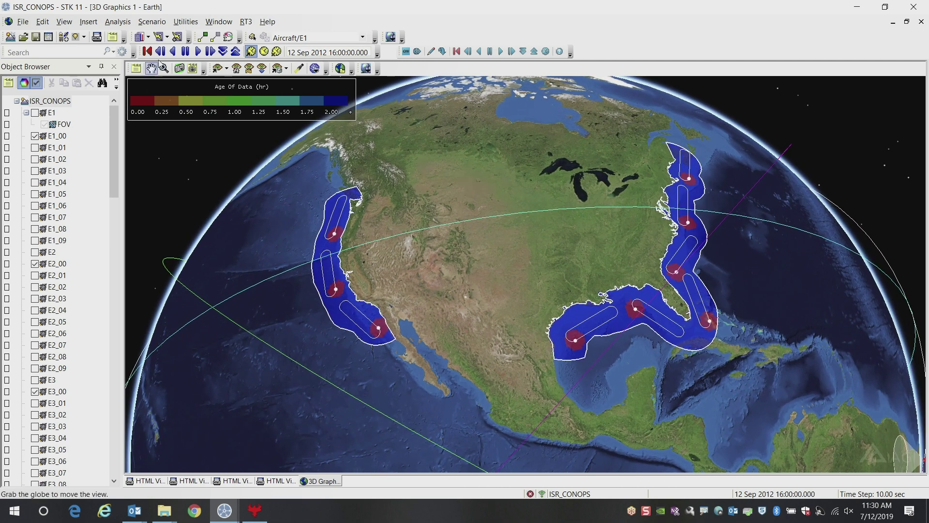
{"action": "left_click", "coordinate": [198, 52]}
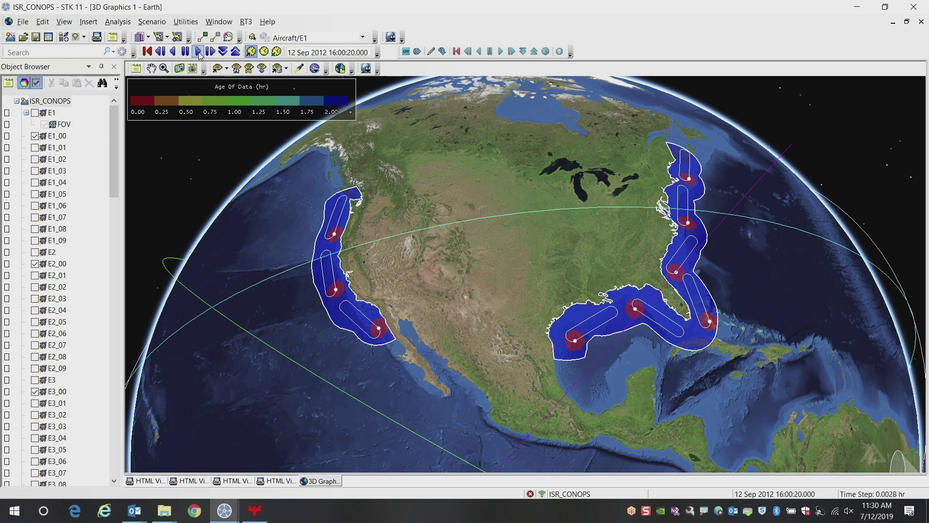